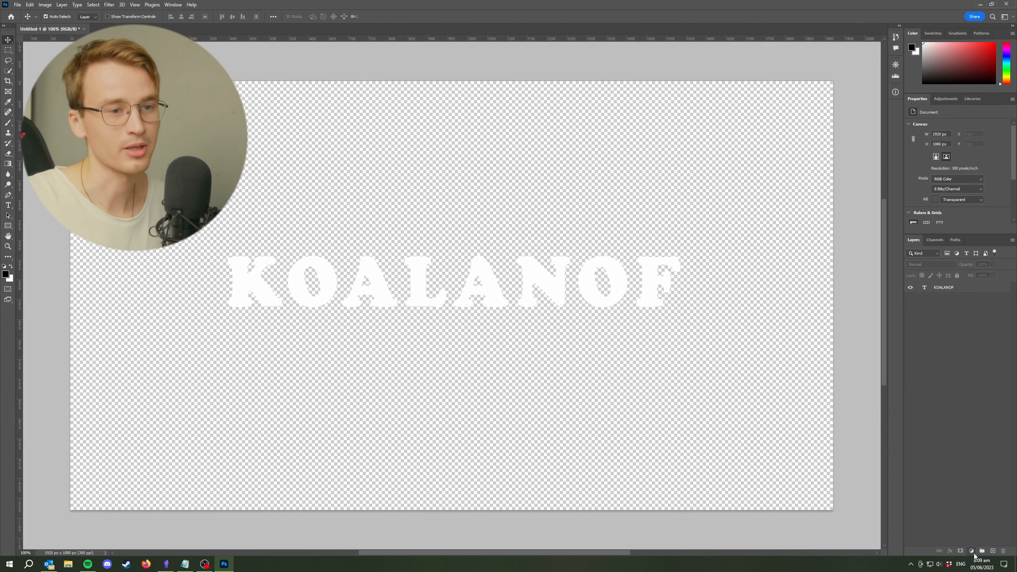
Step: Add a pale cream Solid Color fill layer as the background behind the KOALANOF text
{"action": "left_click", "coordinate": [971, 551]}
{"action": "left_click", "coordinate": [965, 414]}
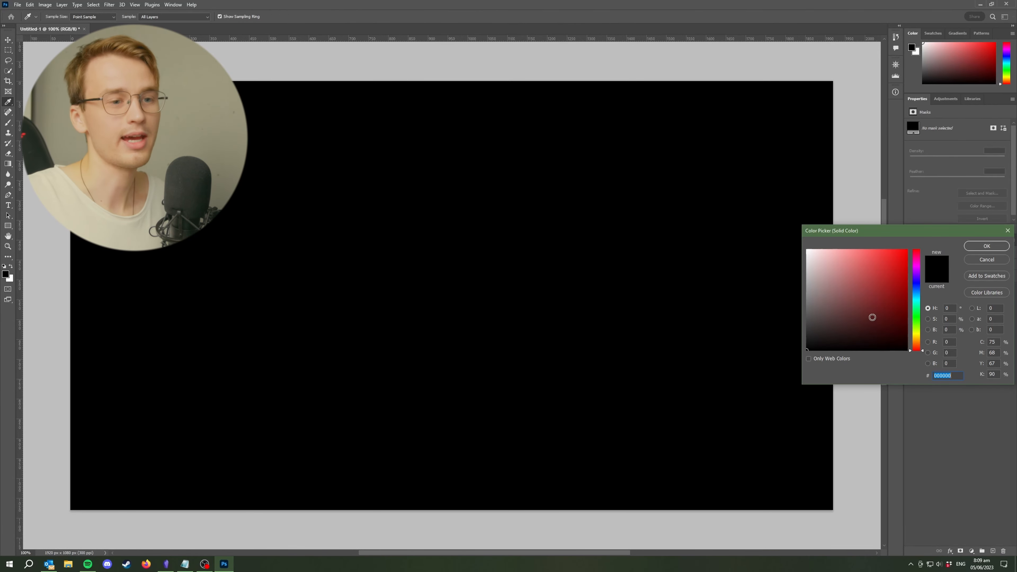
{"action": "left_click", "coordinate": [917, 338]}
{"action": "left_click", "coordinate": [873, 265]}
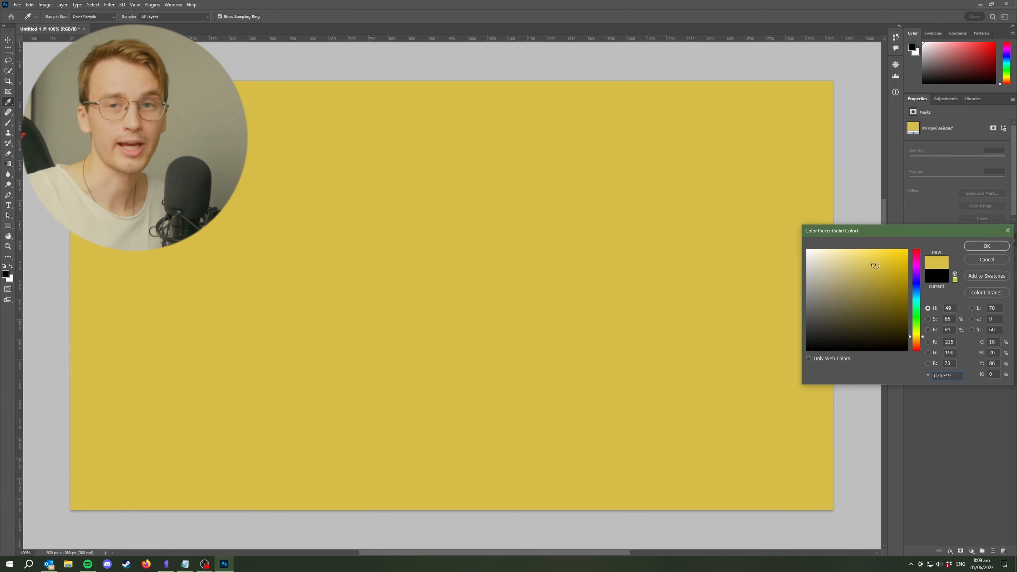
{"action": "left_click_drag", "start_coordinate": [917, 338], "coordinate": [917, 340]}
{"action": "left_click_drag", "start_coordinate": [873, 265], "coordinate": [834, 253]}
{"action": "left_click", "coordinate": [986, 246]}
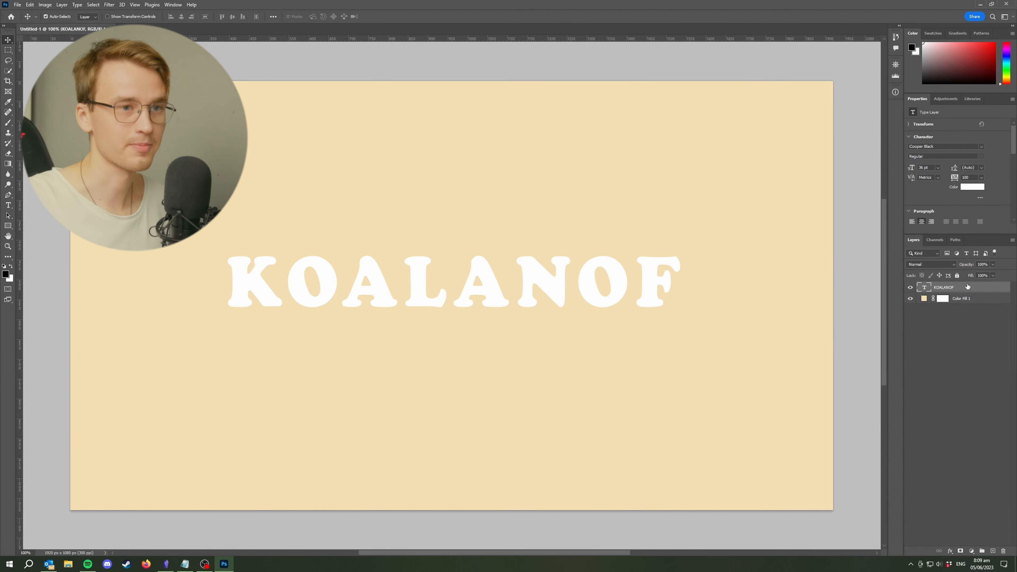
Step: Open the blending options of the KOALANOF text layer
{"action": "right_click", "coordinate": [968, 286]}
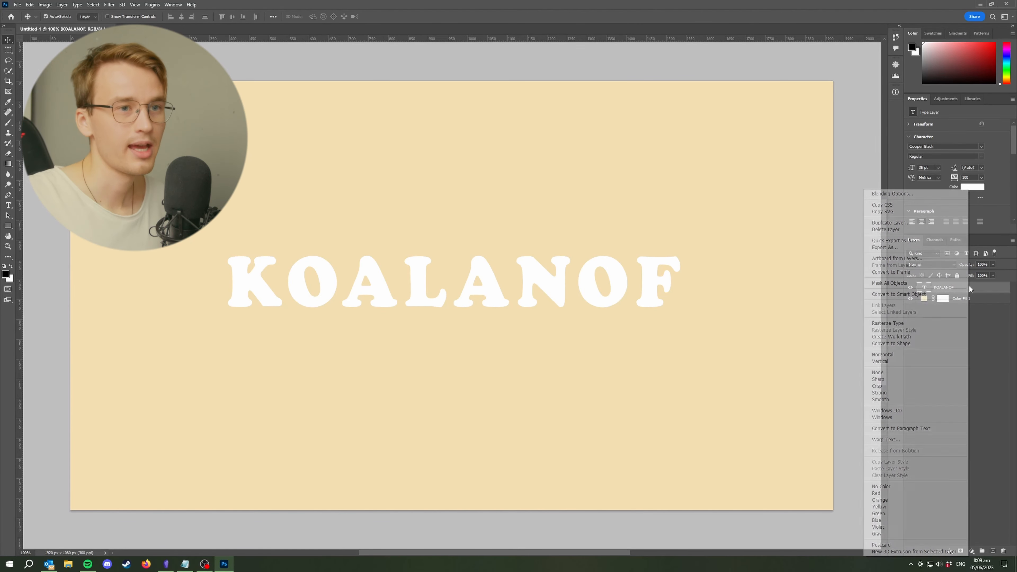
{"action": "left_click", "coordinate": [906, 195]}
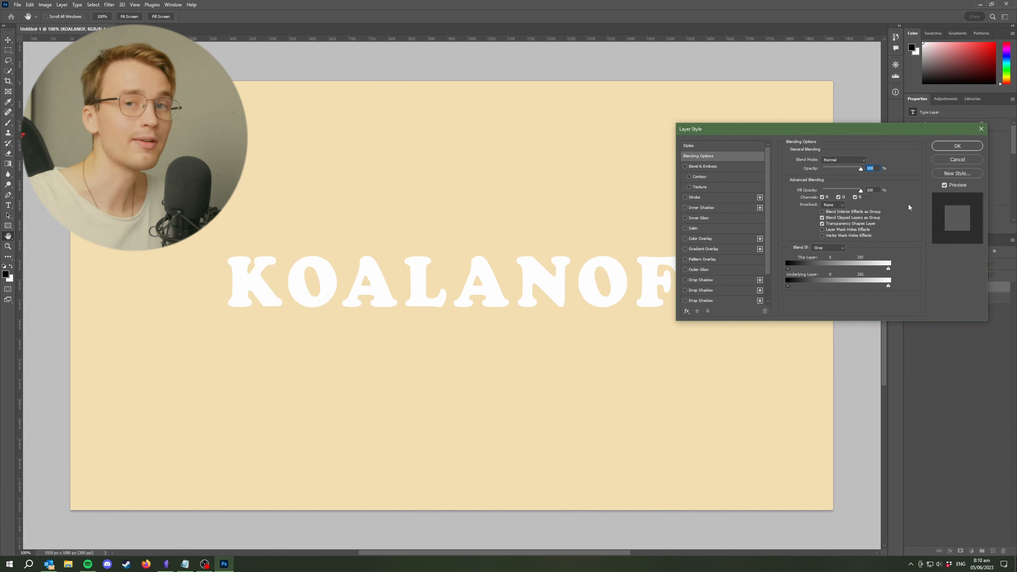
Step: Enable all six existing drop shadow entries on the KOALANOF text layer
{"action": "scroll", "coordinate": [717, 259], "scroll_direction": "down", "scroll_amount": 1}
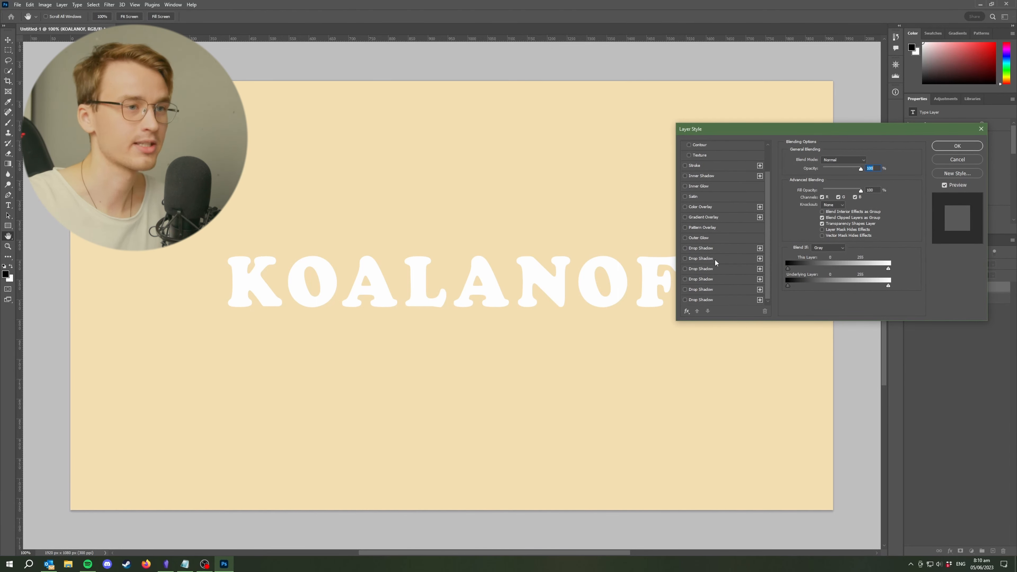
{"action": "left_click", "coordinate": [723, 248]}
{"action": "left_click", "coordinate": [718, 258]}
{"action": "left_click", "coordinate": [718, 268]}
{"action": "left_click", "coordinate": [718, 279]}
{"action": "left_click", "coordinate": [711, 289]}
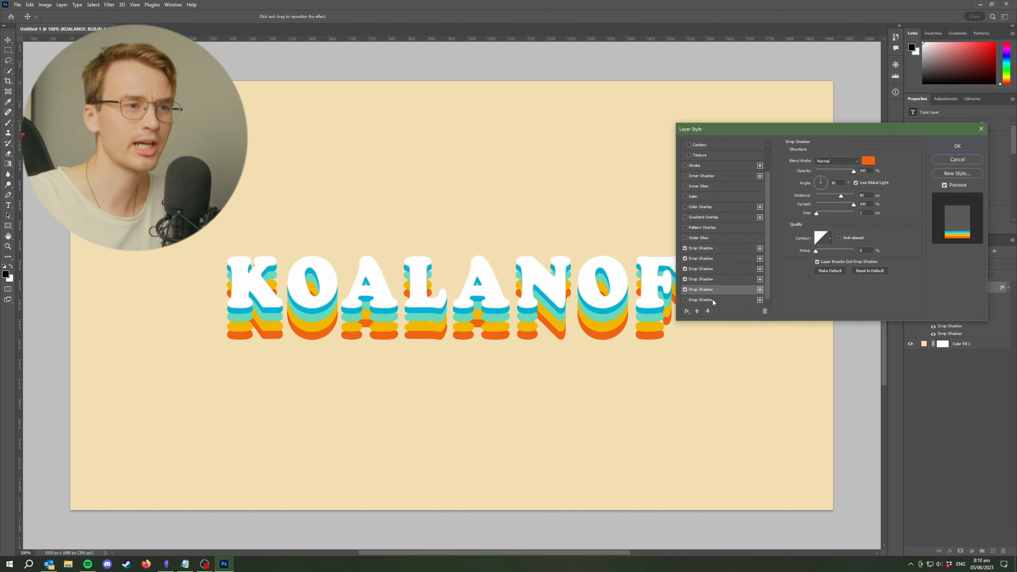
{"action": "left_click", "coordinate": [712, 300]}
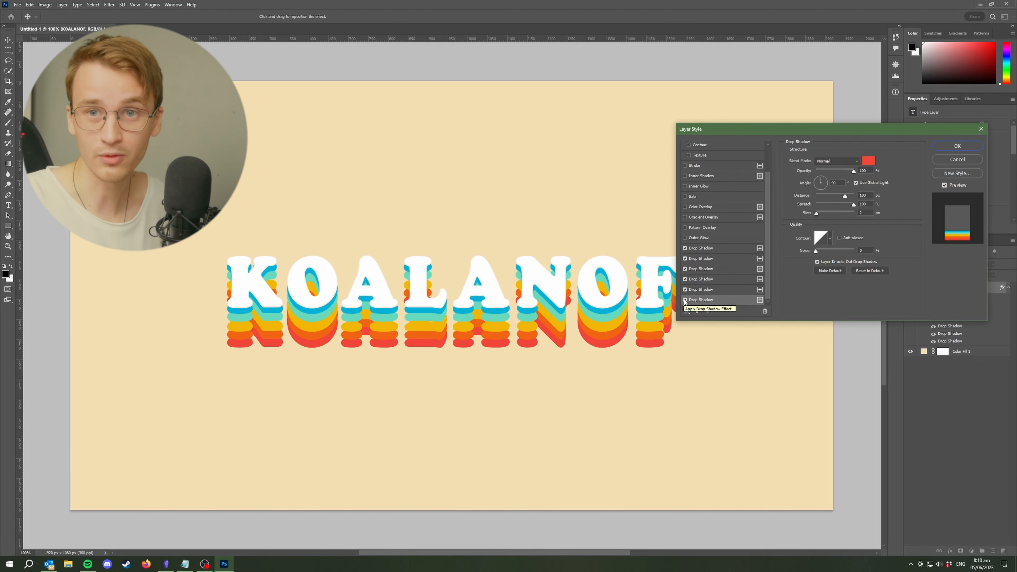
Step: Delete all six drop shadow entries from the text layer's effects list
{"action": "left_click", "coordinate": [712, 259]}
{"action": "left_click", "coordinate": [764, 311]}
{"action": "left_click", "coordinate": [764, 311]}
{"action": "left_click", "coordinate": [765, 311]}
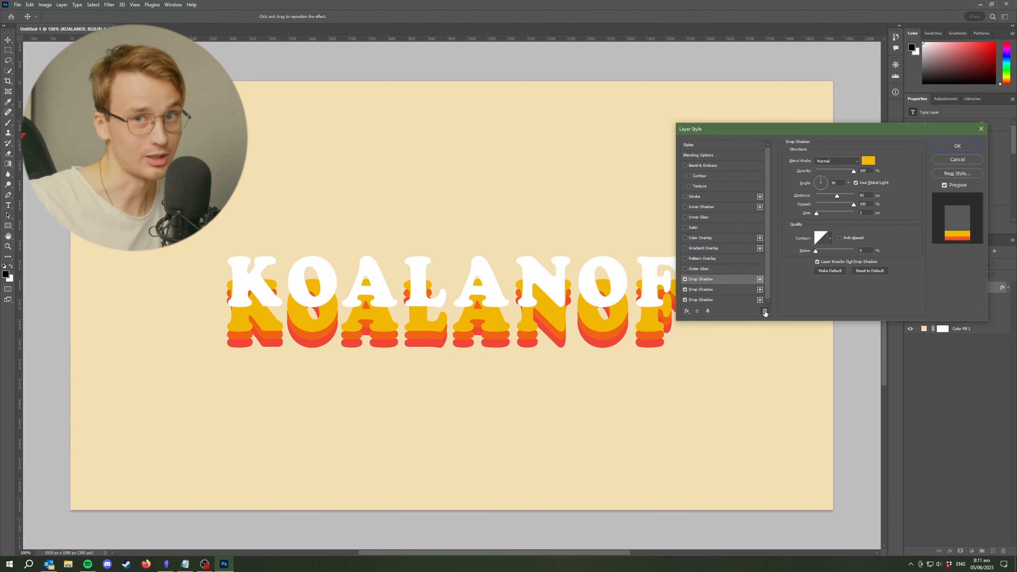
{"action": "left_click", "coordinate": [764, 311]}
{"action": "left_click", "coordinate": [764, 311]}
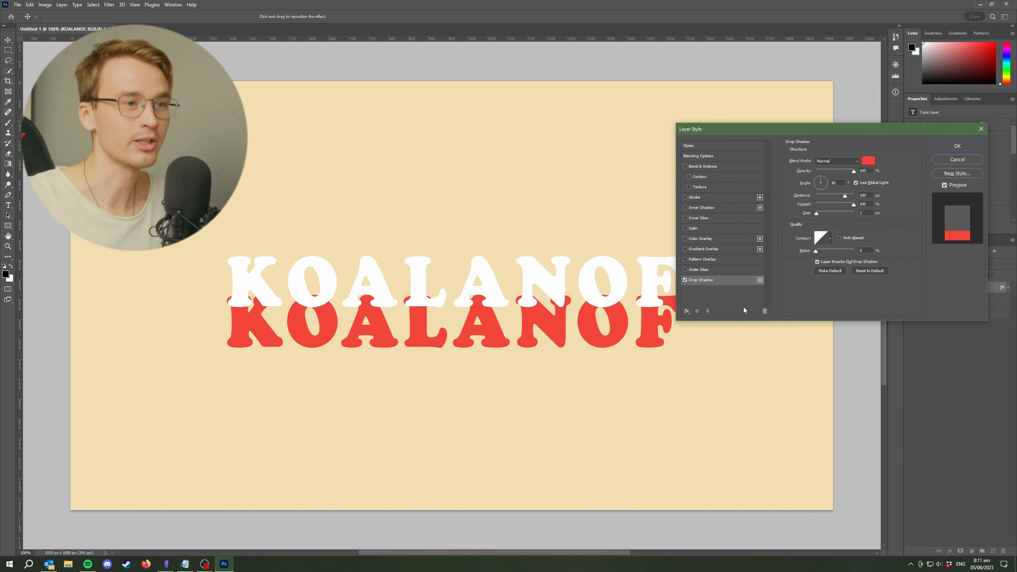
{"action": "left_click", "coordinate": [764, 311]}
Step: Add a new drop shadow to the text with blend mode Normal and 100% opacity
{"action": "left_click", "coordinate": [687, 311]}
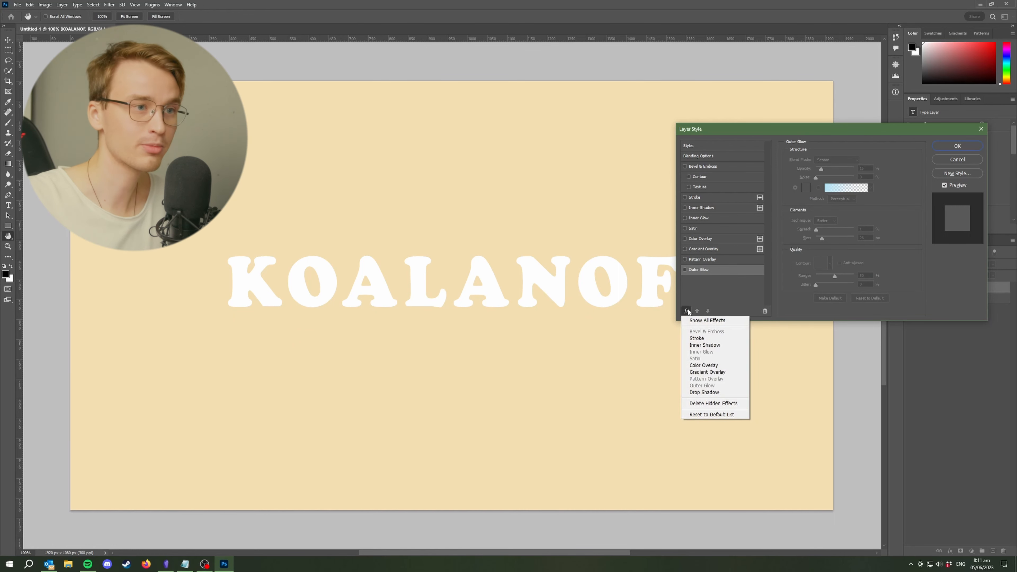
{"action": "left_click", "coordinate": [705, 392]}
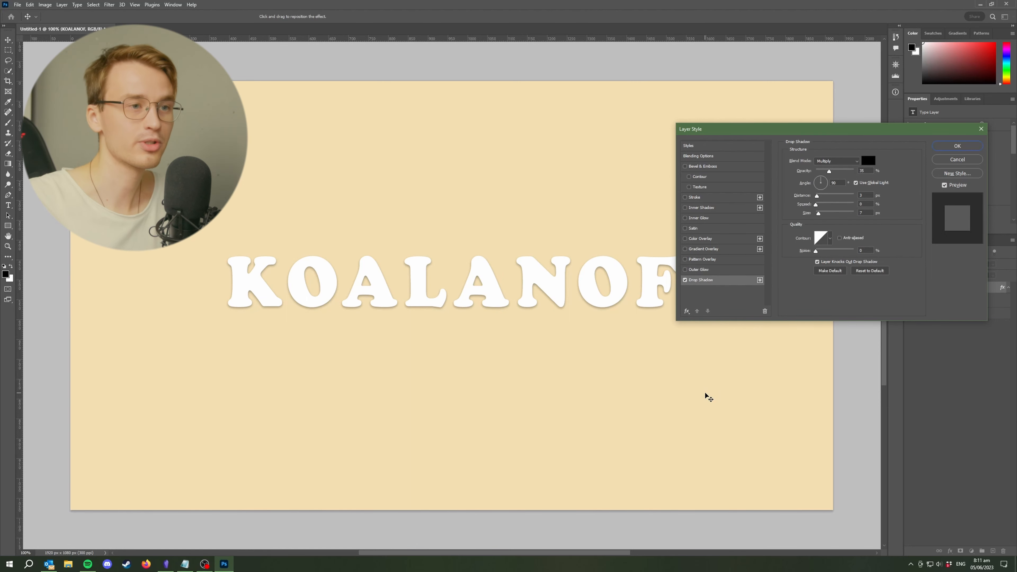
{"action": "left_click", "coordinate": [838, 162]}
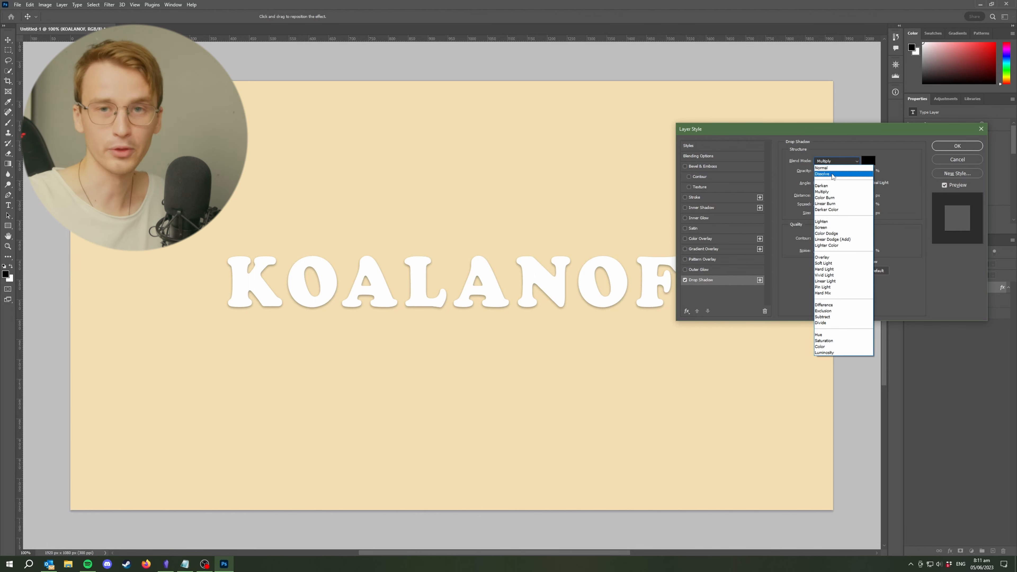
{"action": "left_click", "coordinate": [835, 168]}
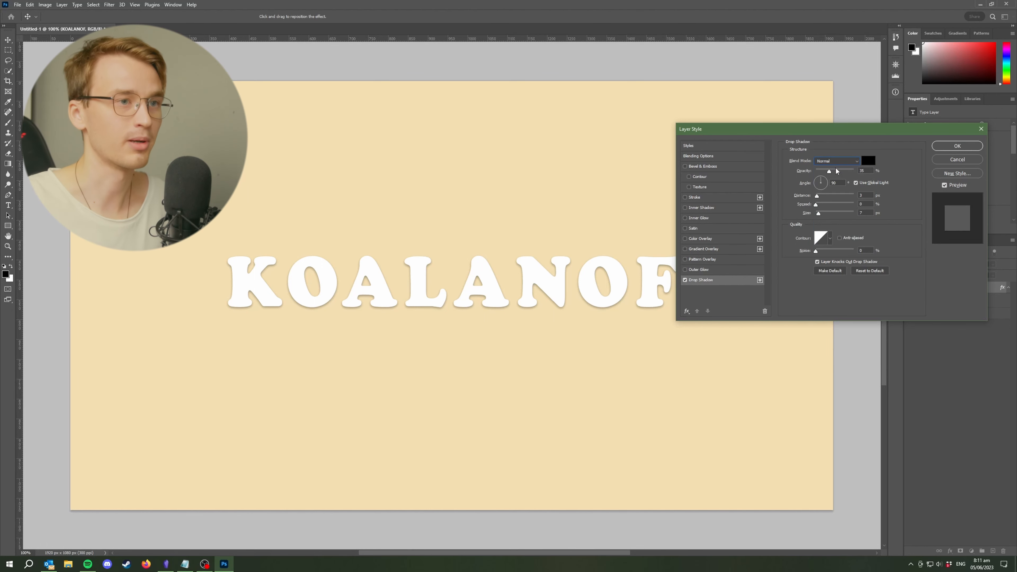
{"action": "left_click_drag", "start_coordinate": [829, 172], "coordinate": [855, 171]}
{"action": "double_click", "coordinate": [874, 171]}
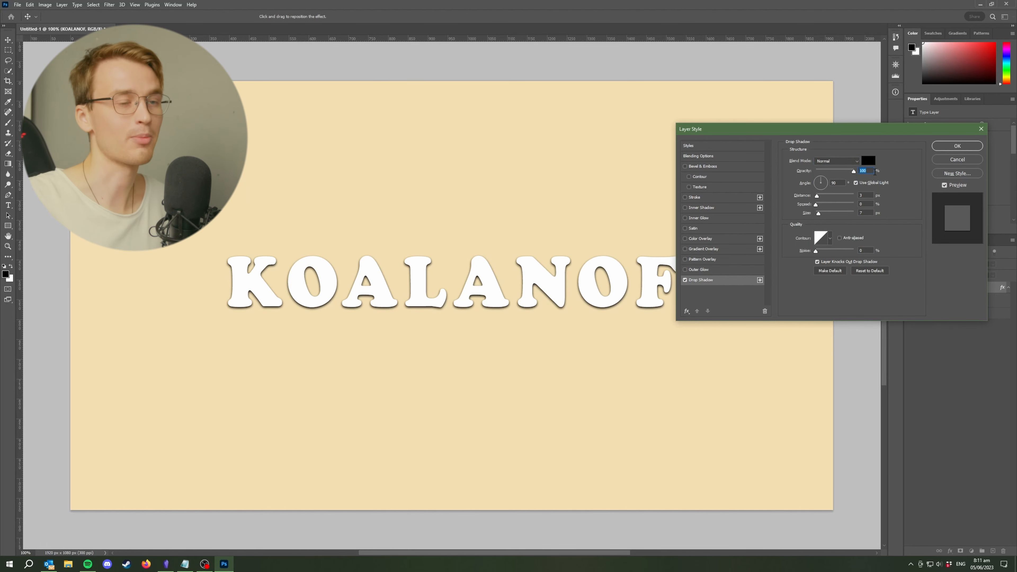
Step: Set the drop shadow's angle to 90°, distance to 10 px and size to 0 px
{"action": "mouse_move", "coordinate": [823, 182]}
{"action": "left_mouse_down"}
{"action": "mouse_move", "coordinate": [812, 181]}
{"action": "mouse_move", "coordinate": [820, 194]}
{"action": "mouse_move", "coordinate": [827, 181]}
{"action": "left_mouse_up"}
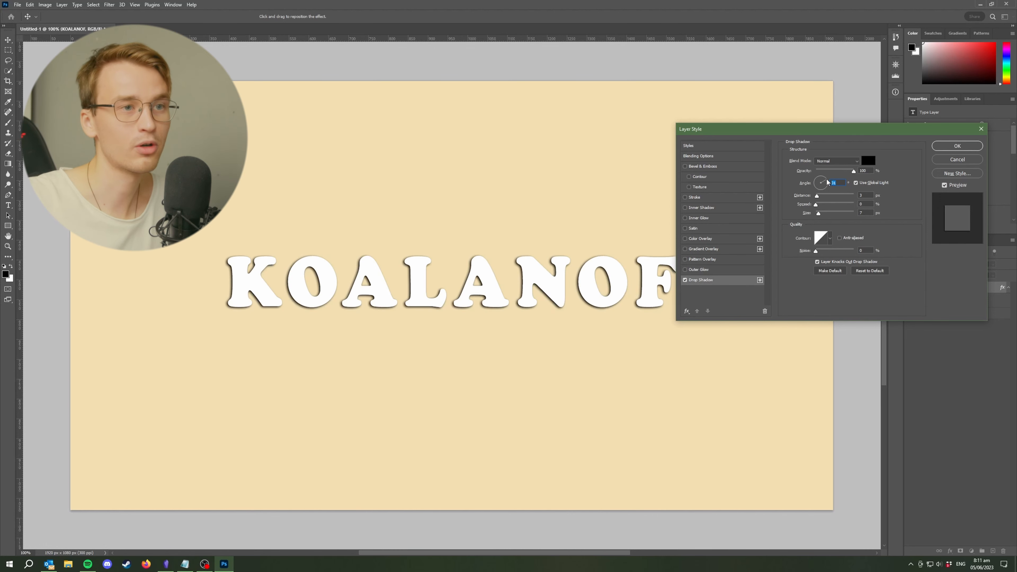
{"action": "type", "text": "90"}
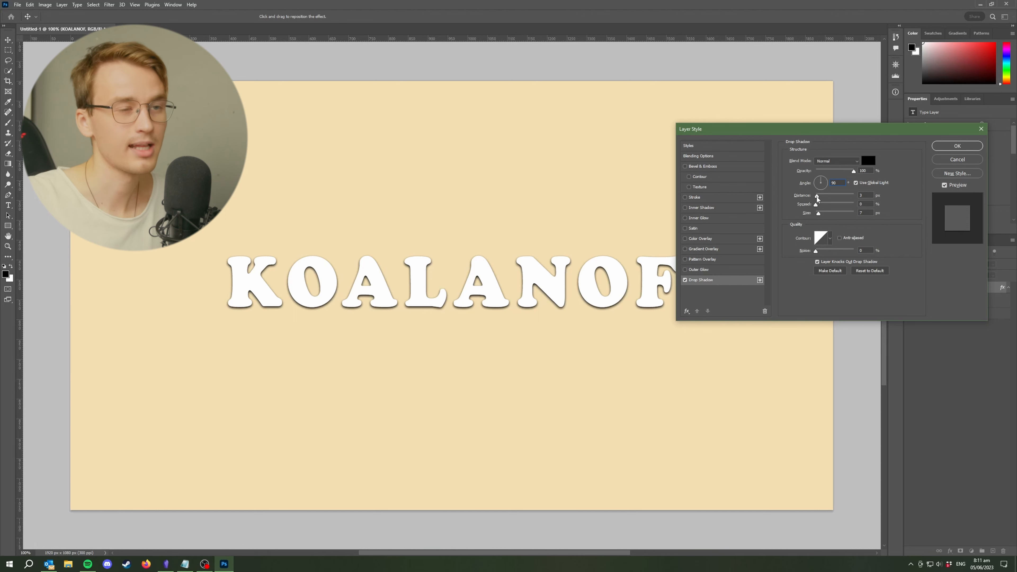
{"action": "left_click_drag", "start_coordinate": [817, 198], "coordinate": [824, 201]}
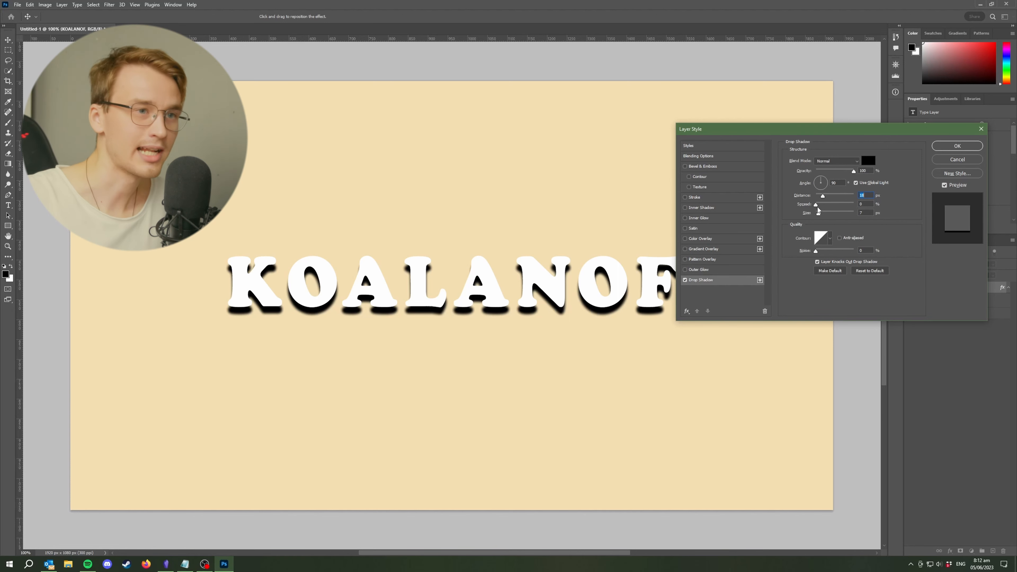
{"action": "mouse_move", "coordinate": [821, 215]}
{"action": "left_mouse_down"}
{"action": "mouse_move", "coordinate": [807, 215]}
{"action": "mouse_move", "coordinate": [820, 196]}
{"action": "left_mouse_up"}
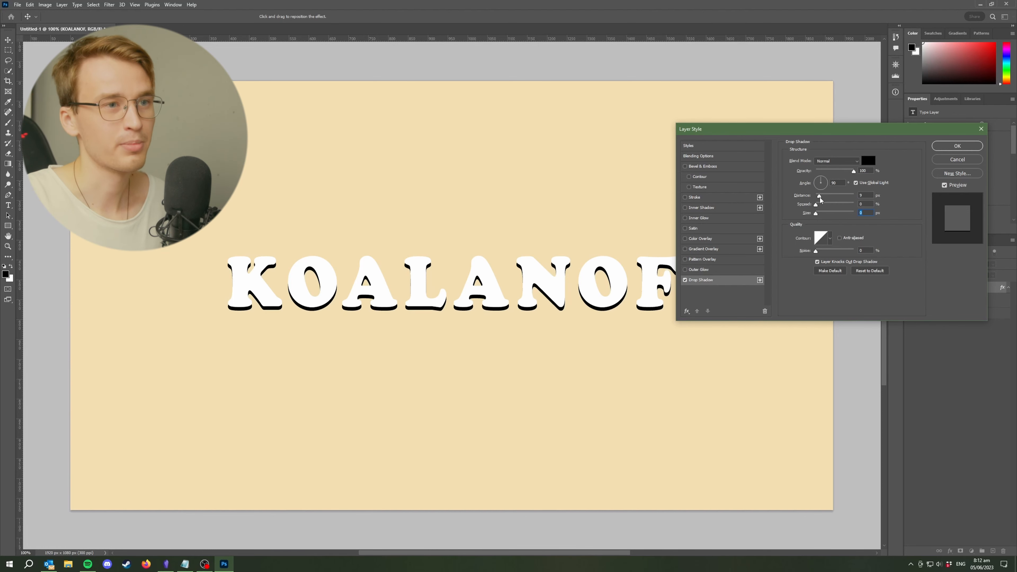
{"action": "left_click_drag", "start_coordinate": [821, 200], "coordinate": [821, 200]}
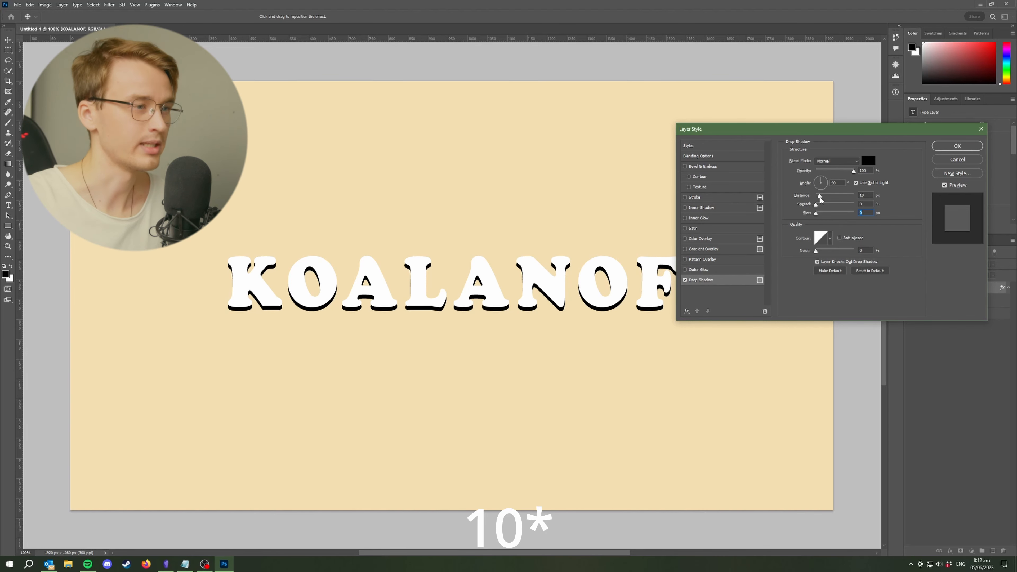
Step: Set the first drop shadow's color to off-white #f1ecde
{"action": "left_click", "coordinate": [868, 160]}
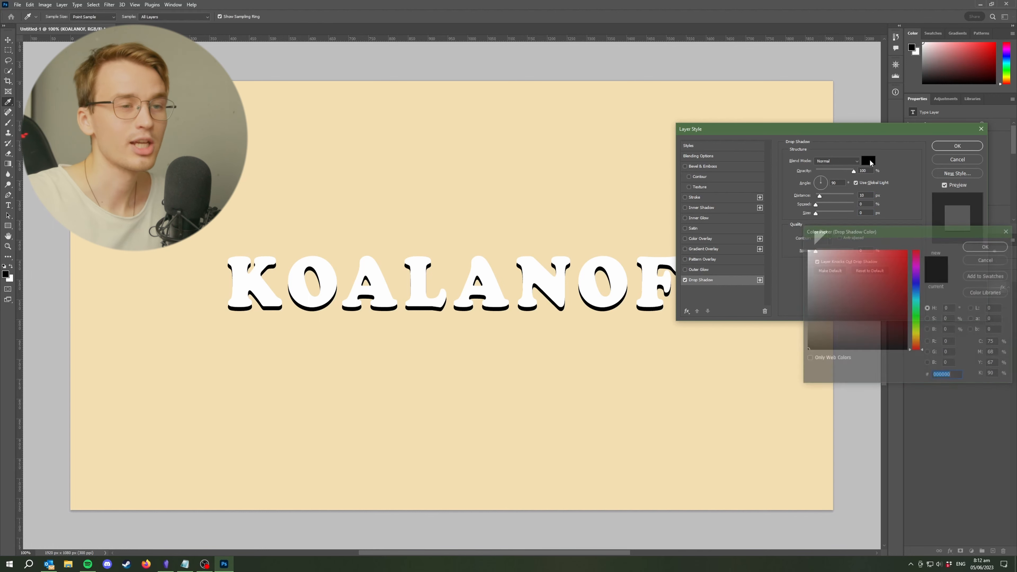
{"action": "type", "text": "f1ecde"}
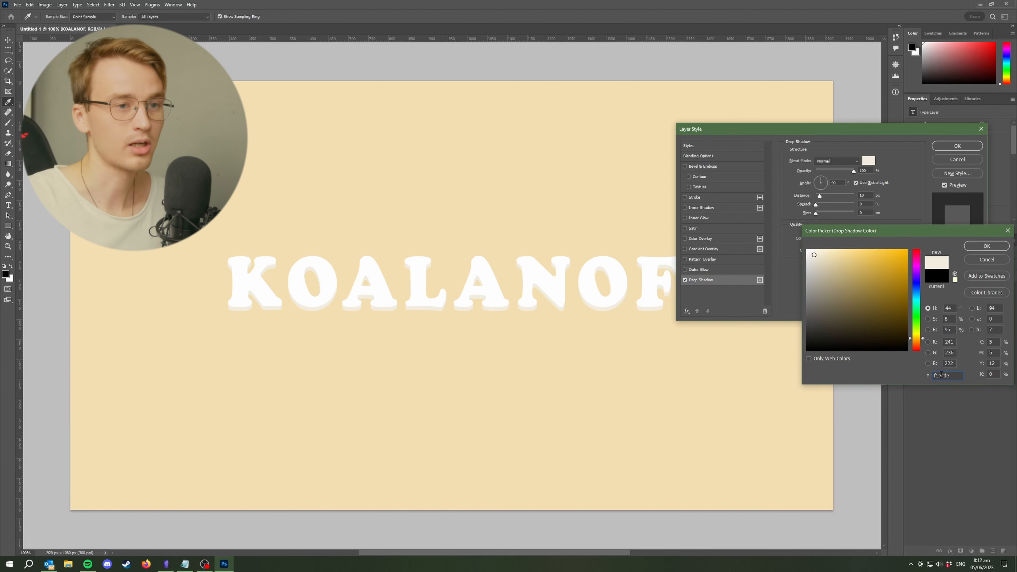
{"action": "left_click", "coordinate": [975, 245]}
Step: Add a second drop shadow below the first with a 25 px distance and the blue color #04b1d9
{"action": "left_click", "coordinate": [760, 280]}
{"action": "left_click", "coordinate": [736, 290]}
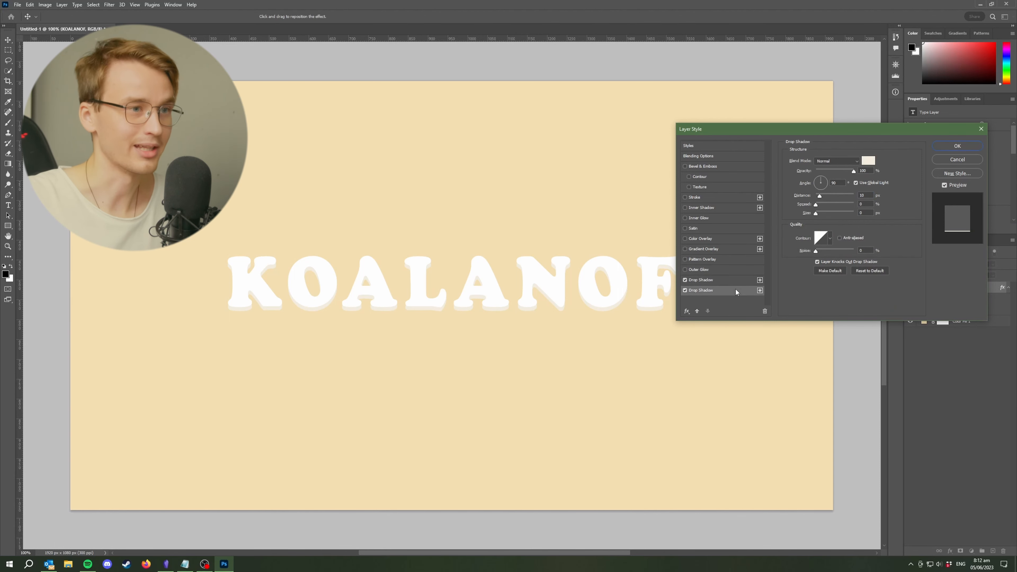
{"action": "left_click_drag", "start_coordinate": [819, 198], "coordinate": [826, 197]}
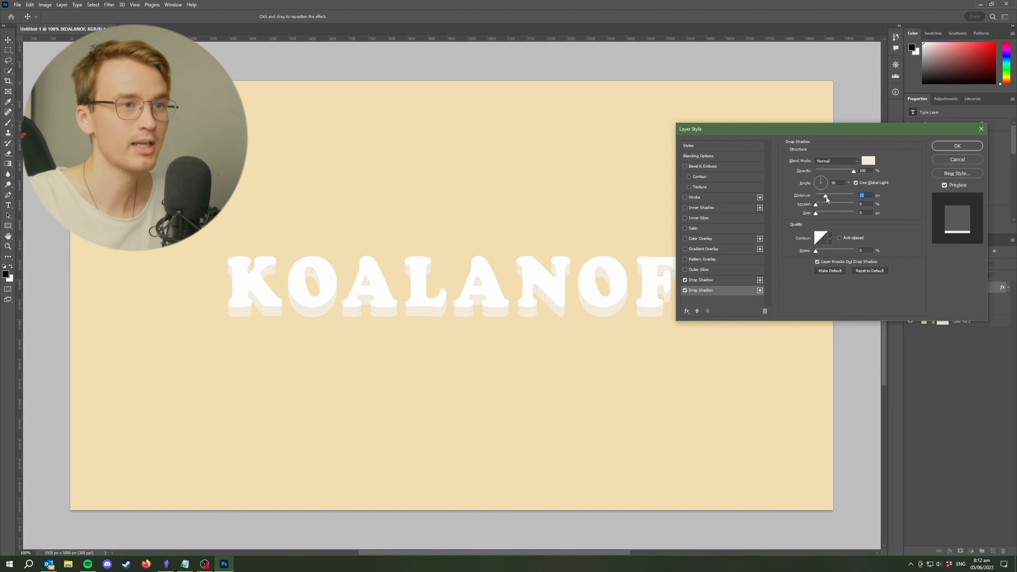
{"action": "left_click", "coordinate": [867, 161]}
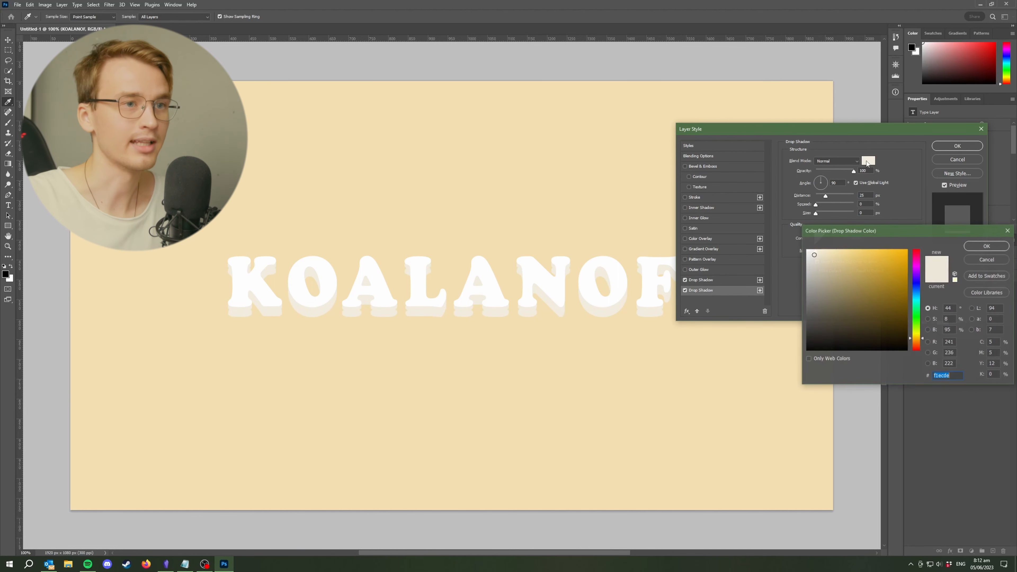
{"action": "type", "text": "04b1d9"}
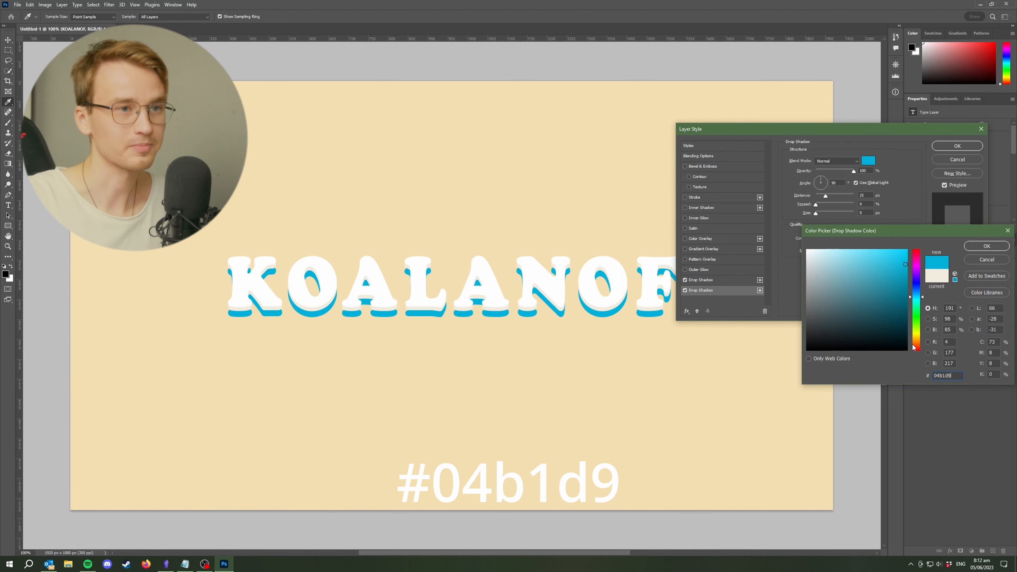
{"action": "left_click", "coordinate": [991, 246]}
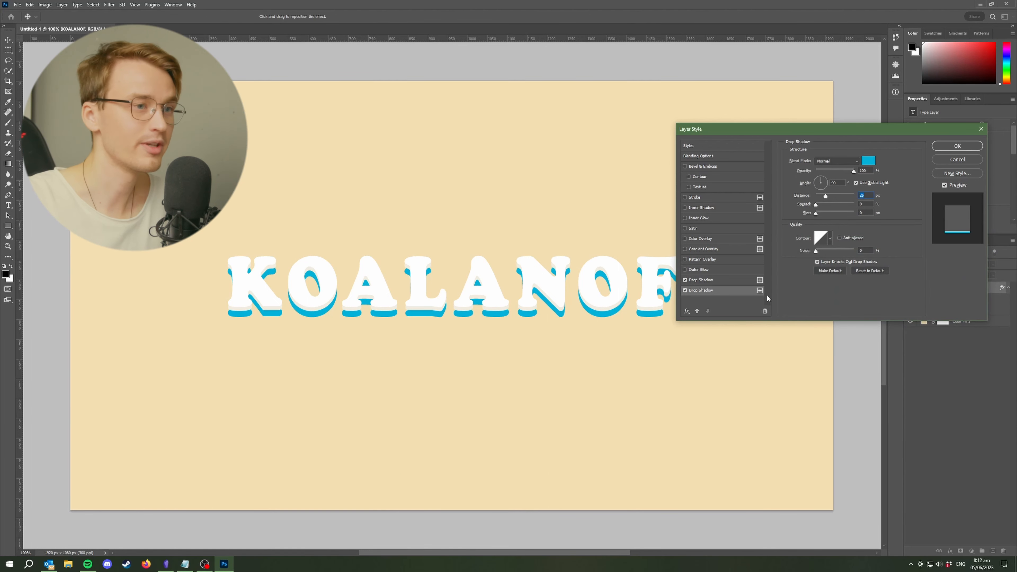
Step: Add a third drop shadow in the teal color #68d9be with a 40 px distance
{"action": "left_click", "coordinate": [760, 290]}
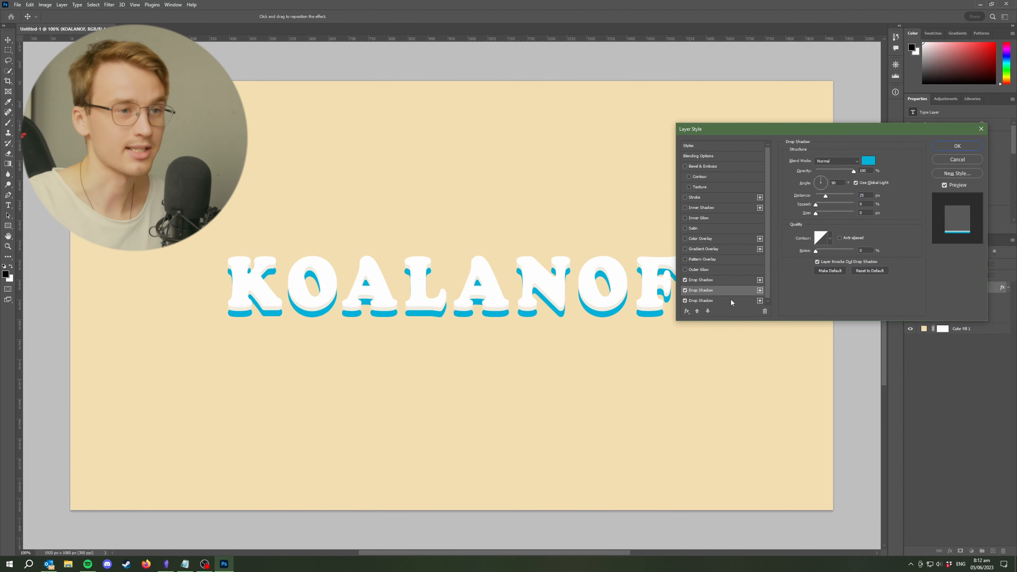
{"action": "left_click", "coordinate": [869, 160]}
{"action": "type", "text": "68d9be"}
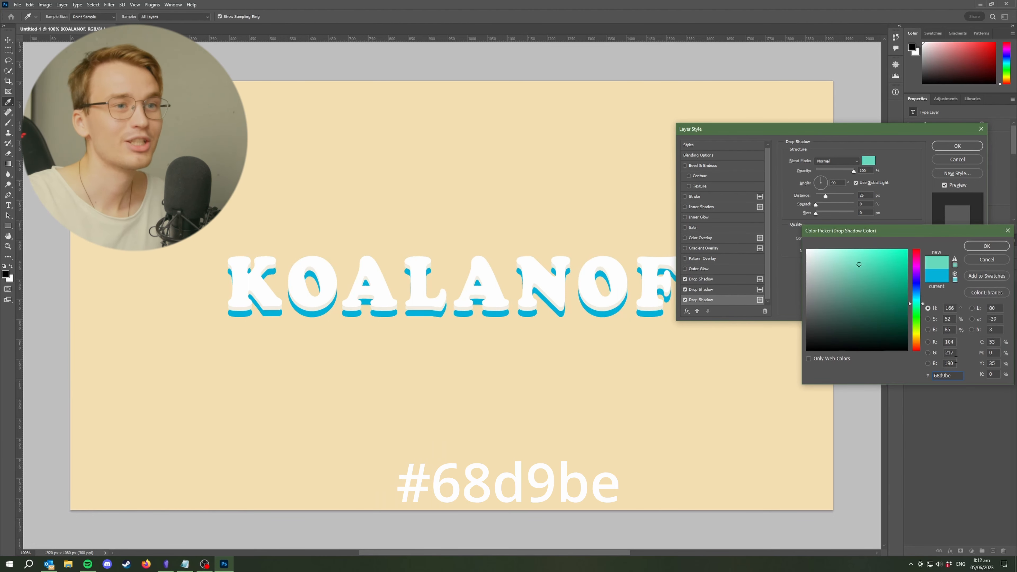
{"action": "left_click", "coordinate": [979, 248]}
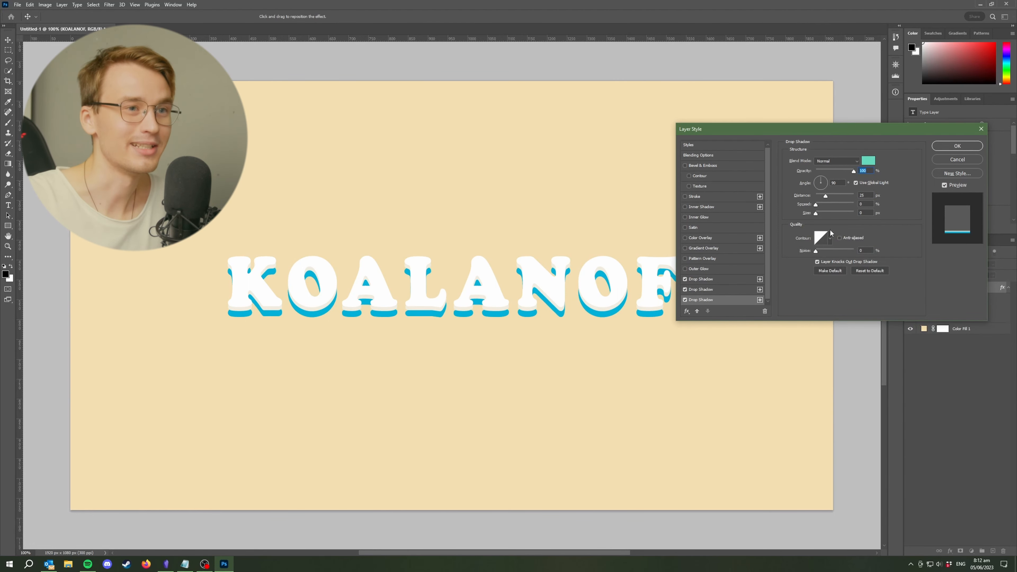
{"action": "left_click_drag", "start_coordinate": [824, 199], "coordinate": [832, 199]}
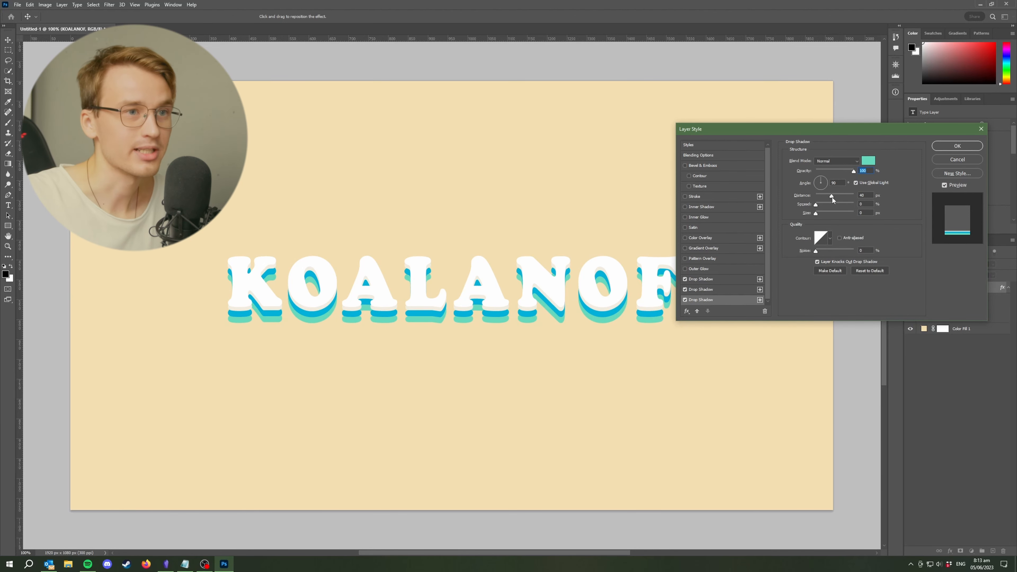
Step: Add a fourth drop shadow below the teal one in the yellow color #f2b702 with a 60 px distance
{"action": "left_click", "coordinate": [759, 300]}
{"action": "left_click", "coordinate": [720, 300]}
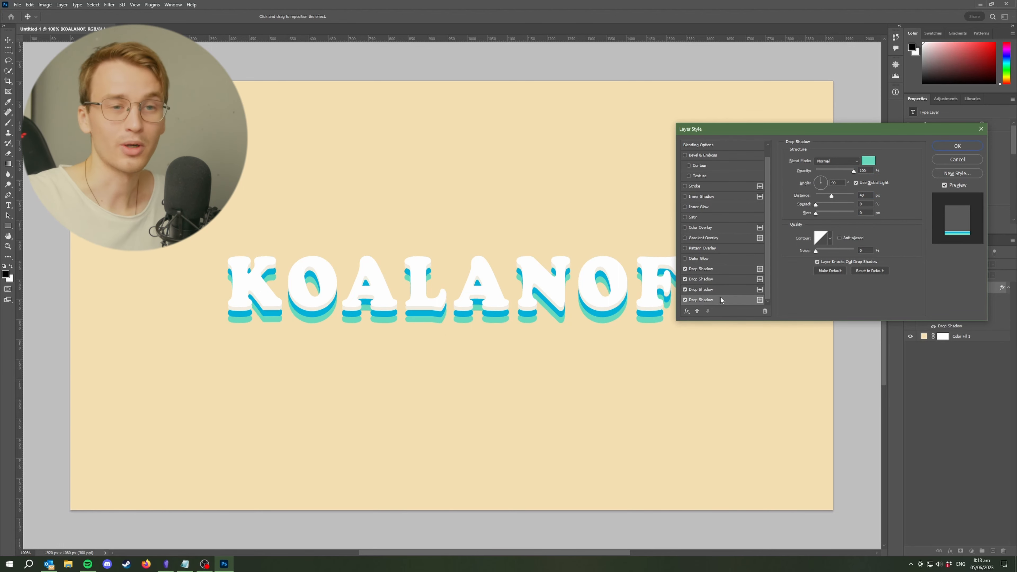
{"action": "left_click", "coordinate": [868, 161]}
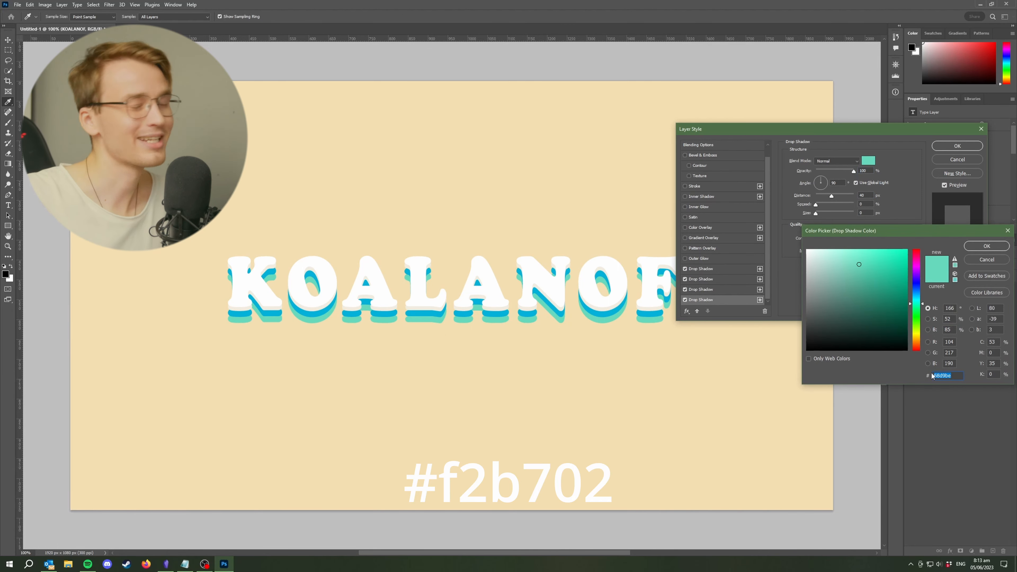
{"action": "left_click", "coordinate": [957, 375]}
{"action": "key", "text": "ctrl+a"}
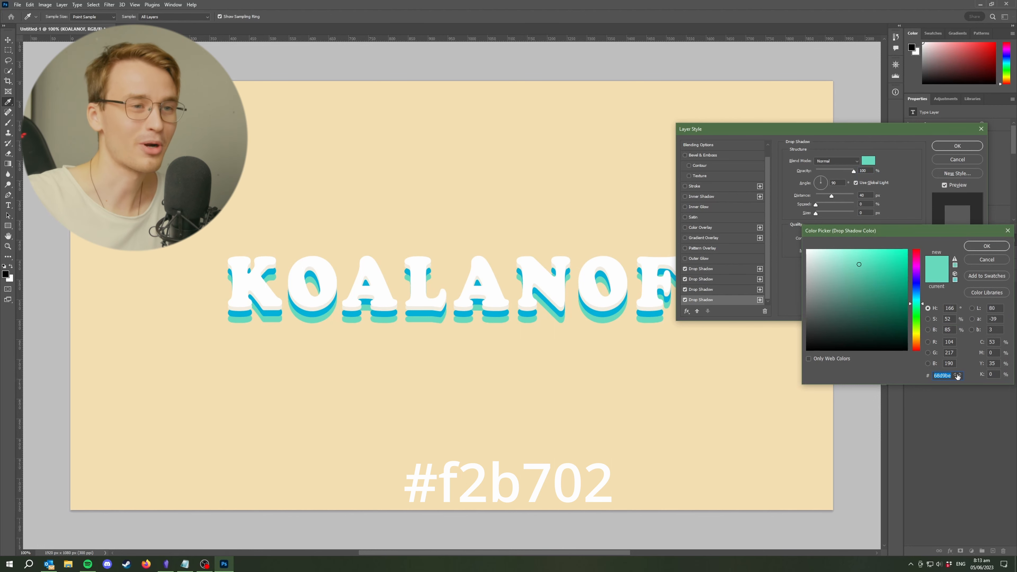
{"action": "type", "text": "f2b702"}
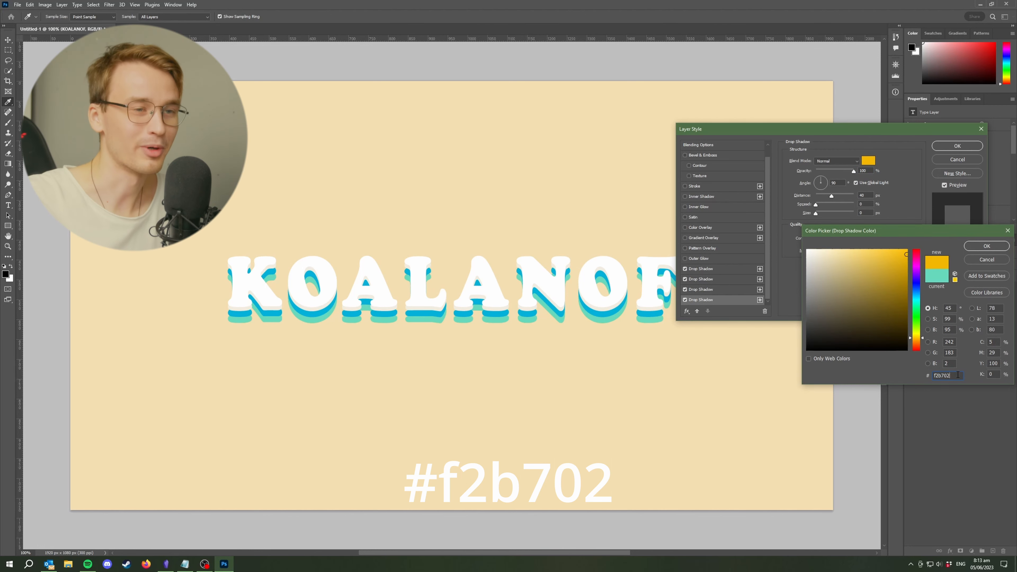
{"action": "left_click", "coordinate": [985, 246]}
{"action": "left_click_drag", "start_coordinate": [832, 198], "coordinate": [838, 198]}
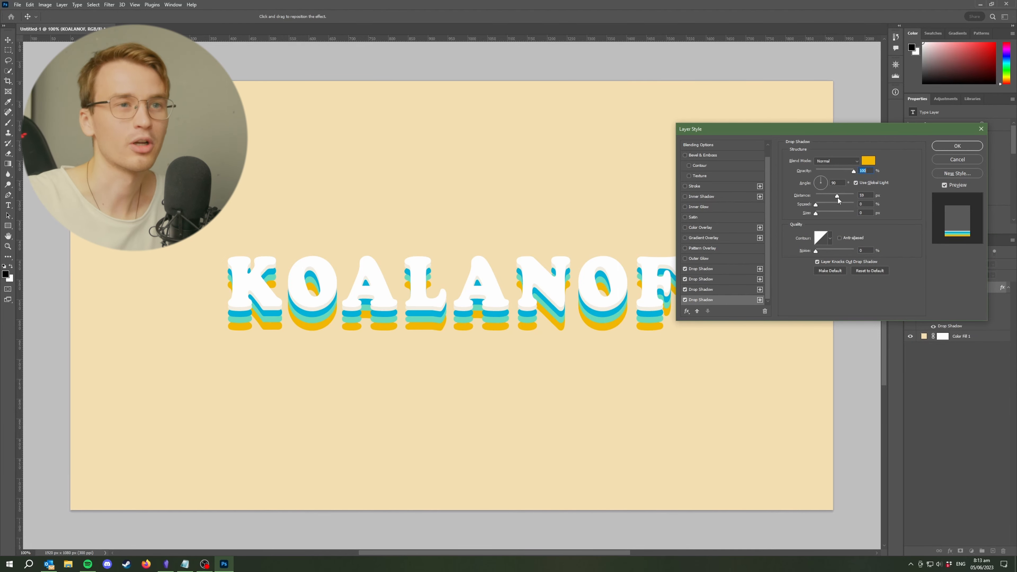
{"action": "left_click_drag", "start_coordinate": [837, 197], "coordinate": [837, 197]}
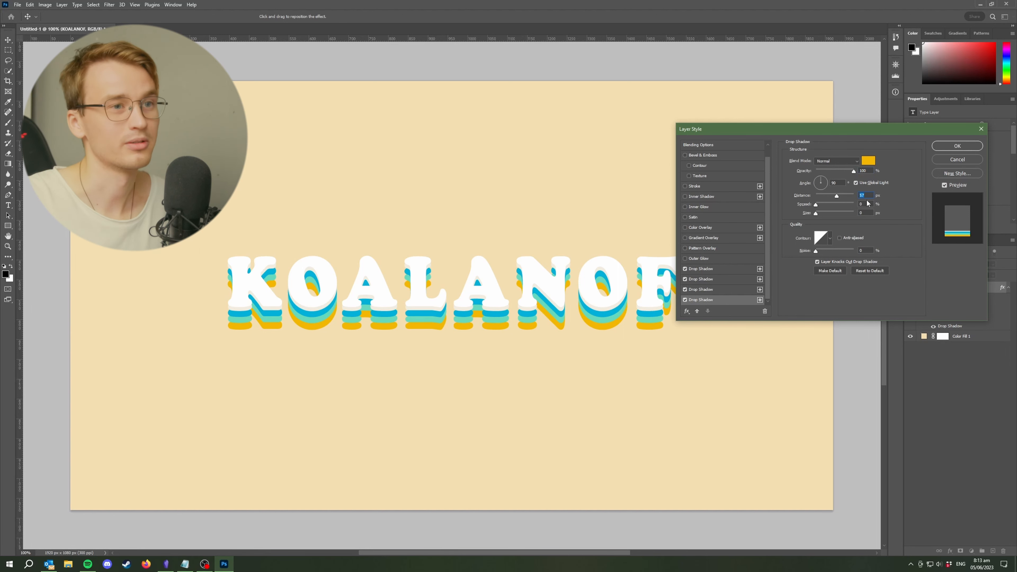
{"action": "type", "text": "60"}
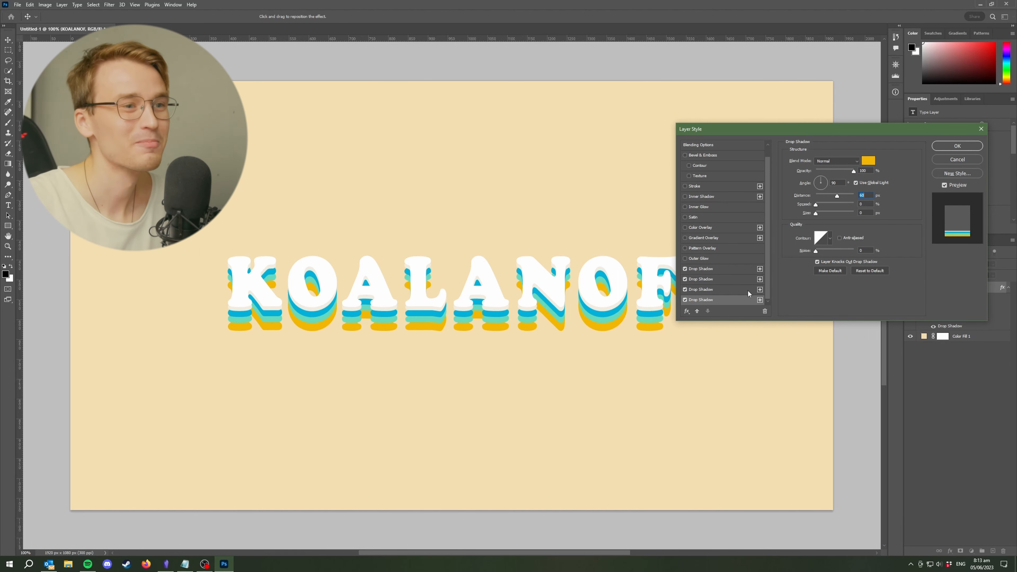
Step: Add a fifth drop shadow at the bottom of the stack in the orange color #f26513
{"action": "left_click", "coordinate": [759, 301]}
{"action": "left_click", "coordinate": [727, 299]}
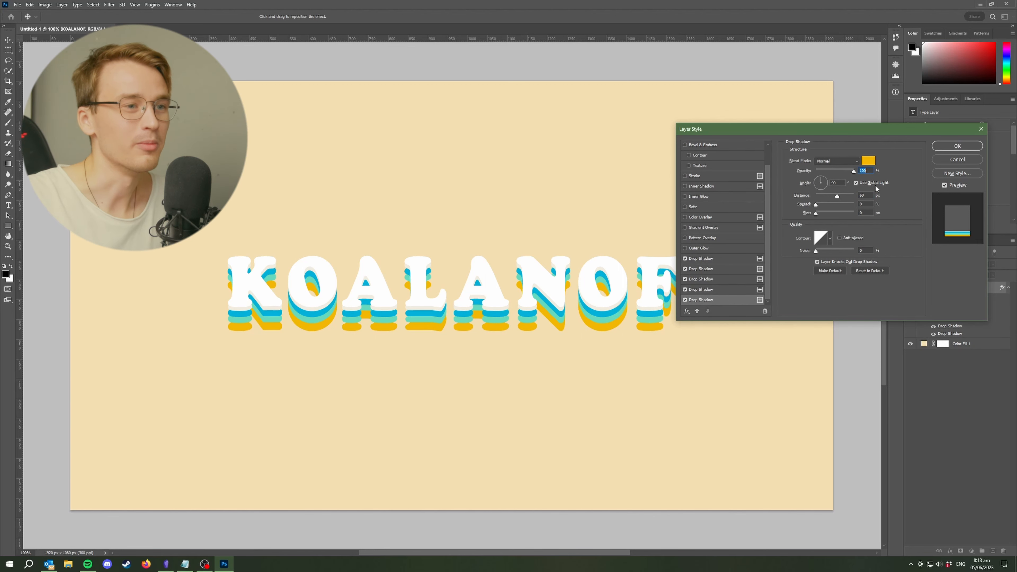
{"action": "left_click", "coordinate": [868, 161]}
{"action": "type", "text": "f26513"}
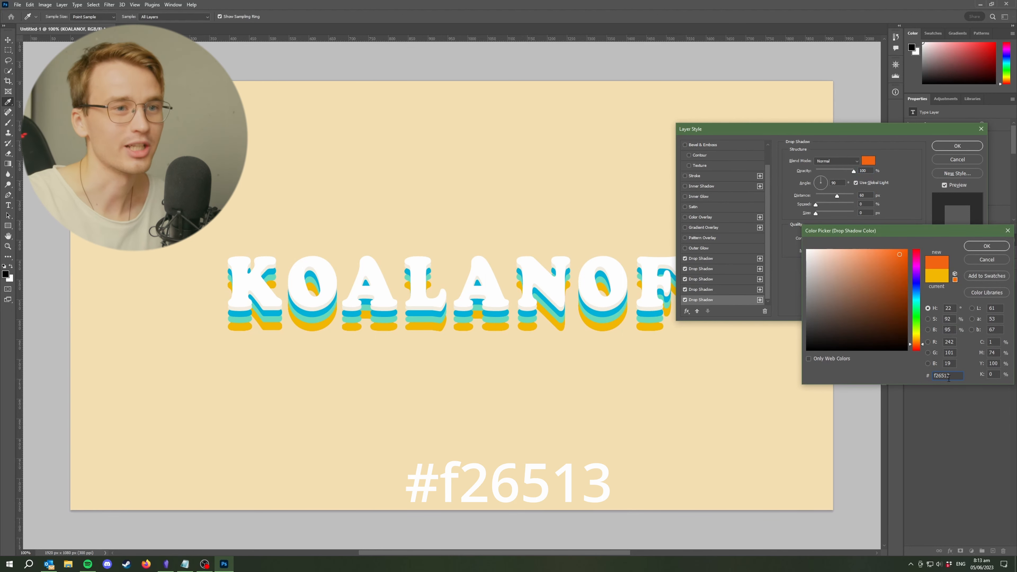
{"action": "left_click", "coordinate": [985, 246]}
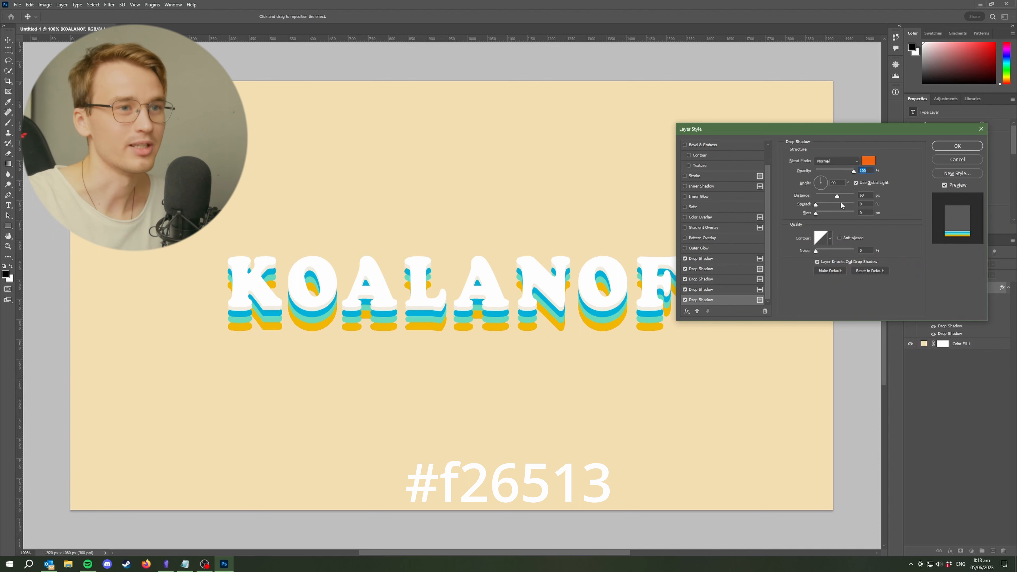
Step: Set the orange drop shadow's distance to 80 px
{"action": "left_click_drag", "start_coordinate": [839, 196], "coordinate": [842, 197]}
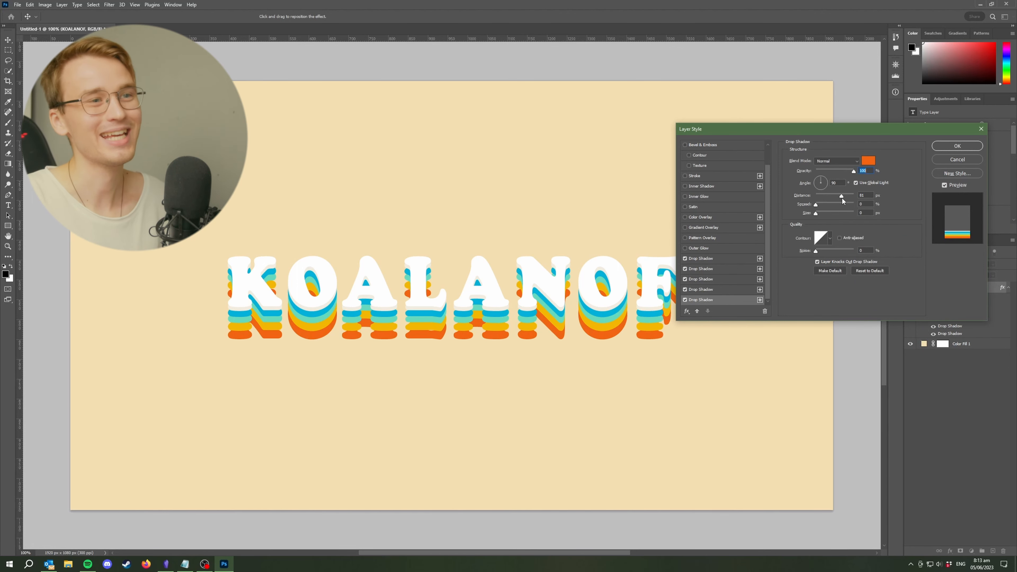
{"action": "left_click_drag", "start_coordinate": [842, 198], "coordinate": [841, 199]}
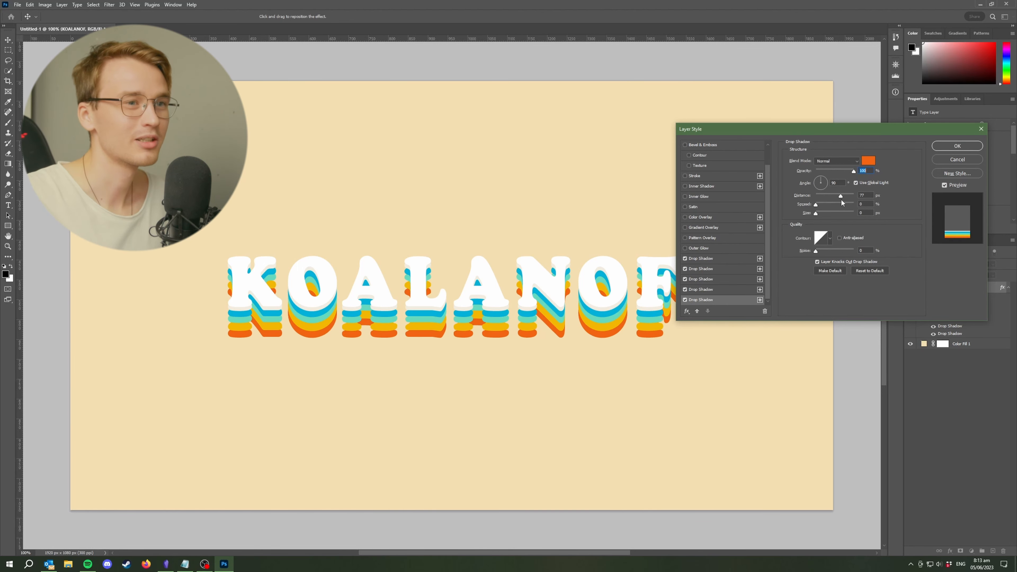
{"action": "type", "text": "90"}
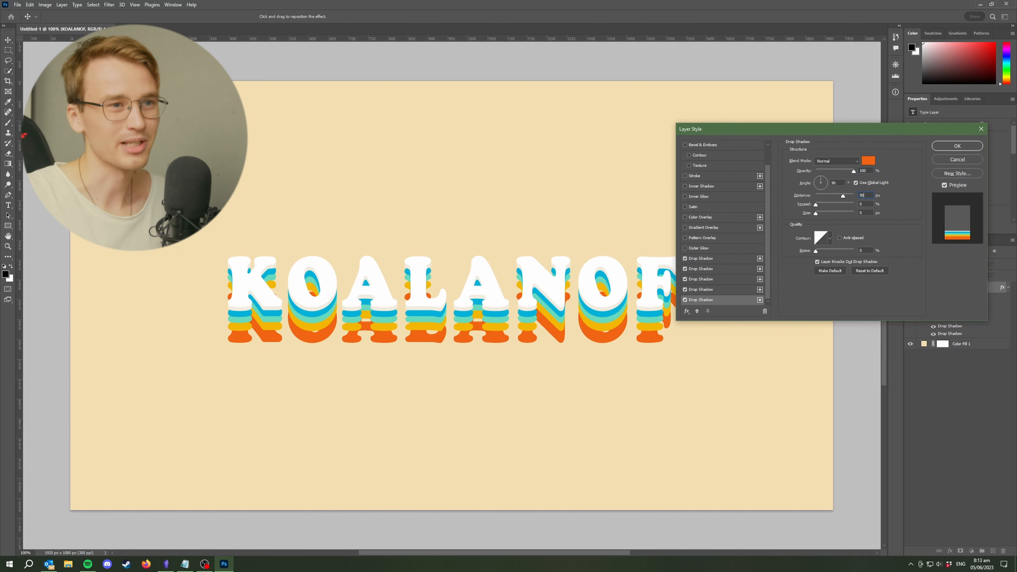
{"action": "left_click_drag", "start_coordinate": [862, 195], "coordinate": [838, 197]}
{"action": "left_click", "coordinate": [738, 289]}
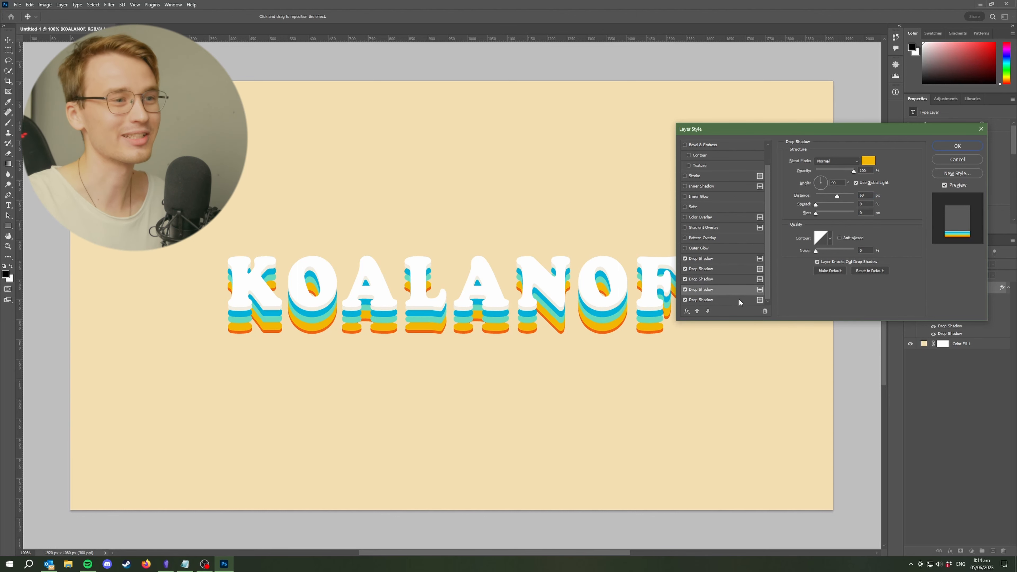
{"action": "left_click", "coordinate": [739, 297]}
{"action": "left_click_drag", "start_coordinate": [840, 196], "coordinate": [841, 196]}
Step: Add a sixth drop shadow in the red color #f24638 with a 100 px distance
{"action": "left_click", "coordinate": [868, 161]}
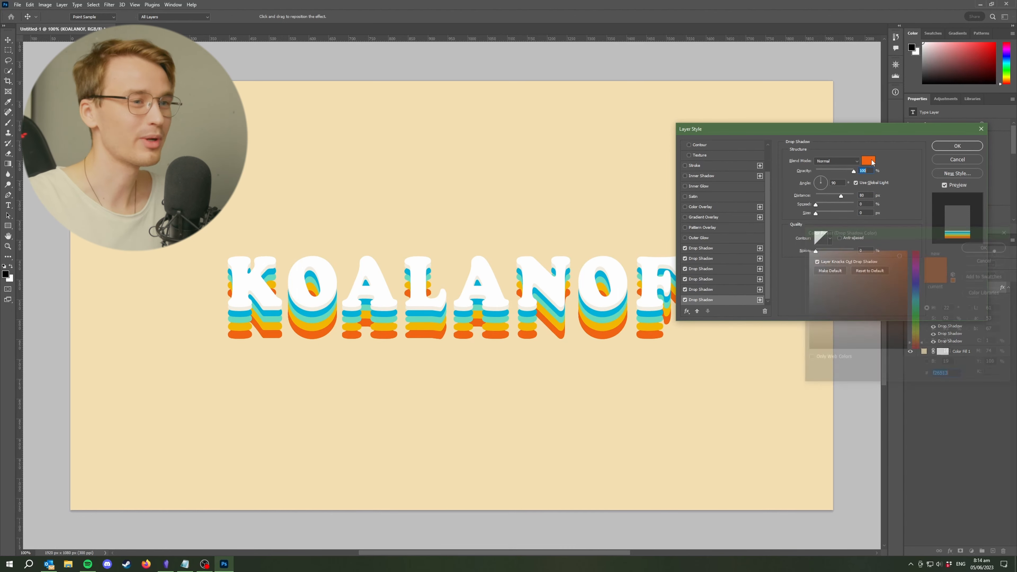
{"action": "type", "text": "f24638"}
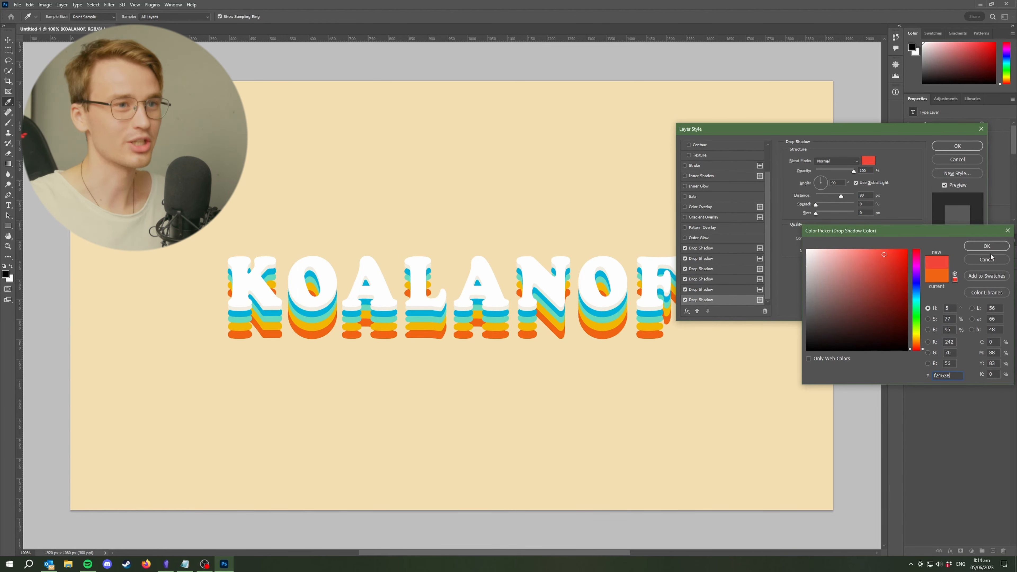
{"action": "left_click", "coordinate": [1005, 247]}
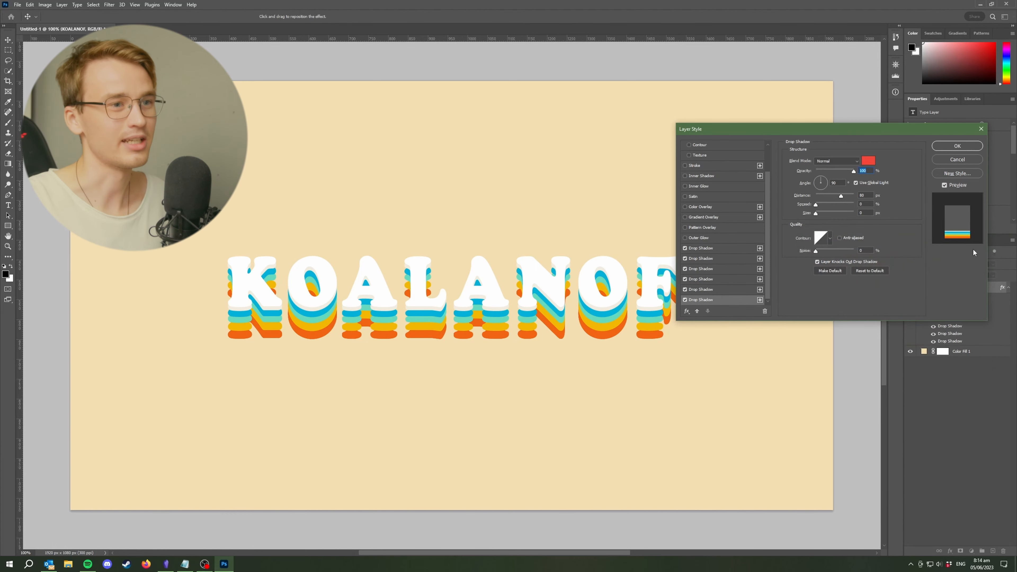
{"action": "left_click_drag", "start_coordinate": [841, 195], "coordinate": [845, 196]}
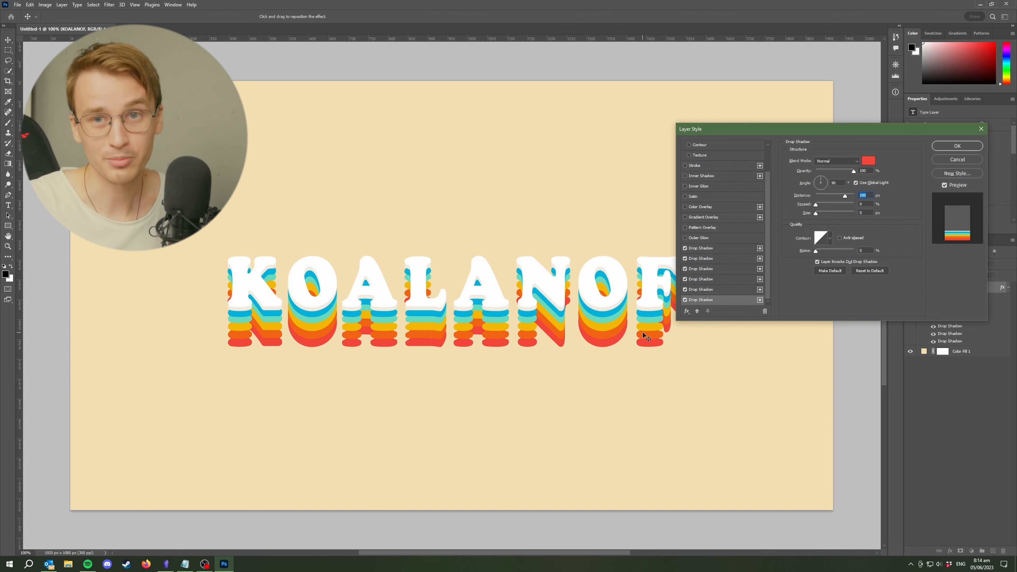
Step: Set the global light angle of the drop shadows to 125° and apply the layer style
{"action": "left_click", "coordinate": [720, 258]}
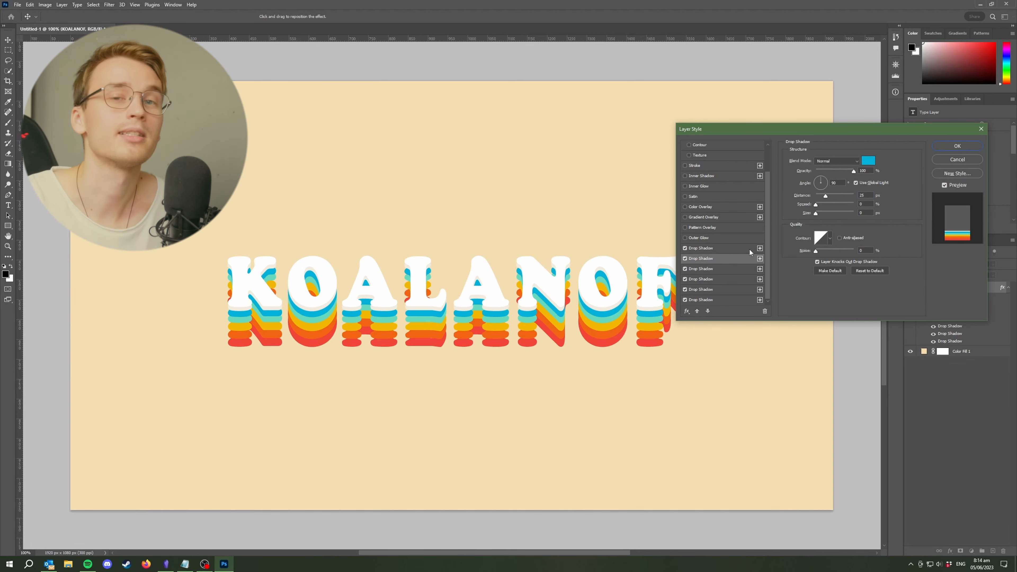
{"action": "left_click_drag", "start_coordinate": [820, 180], "coordinate": [817, 179]}
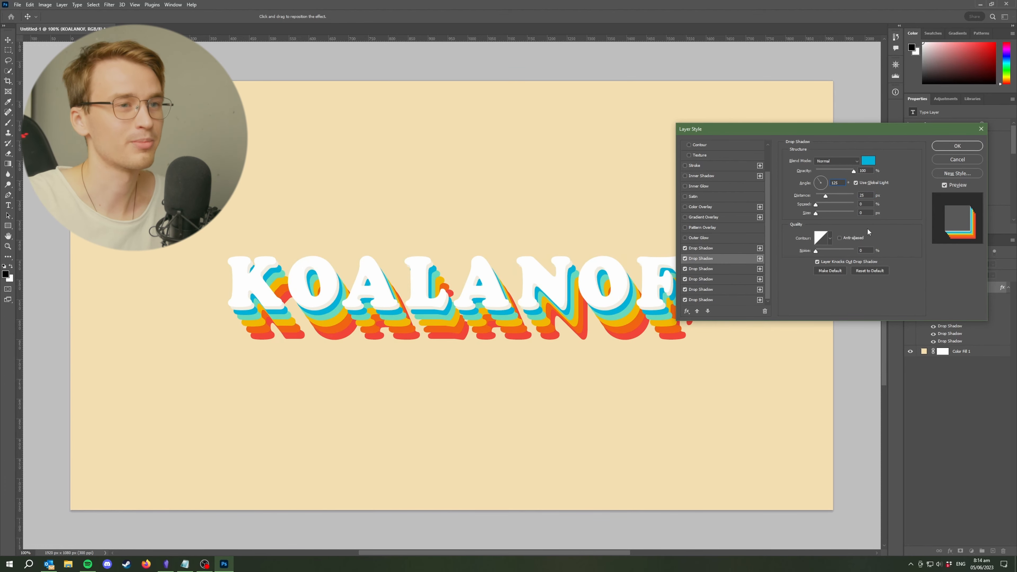
{"action": "key", "text": "ctrl+a"}
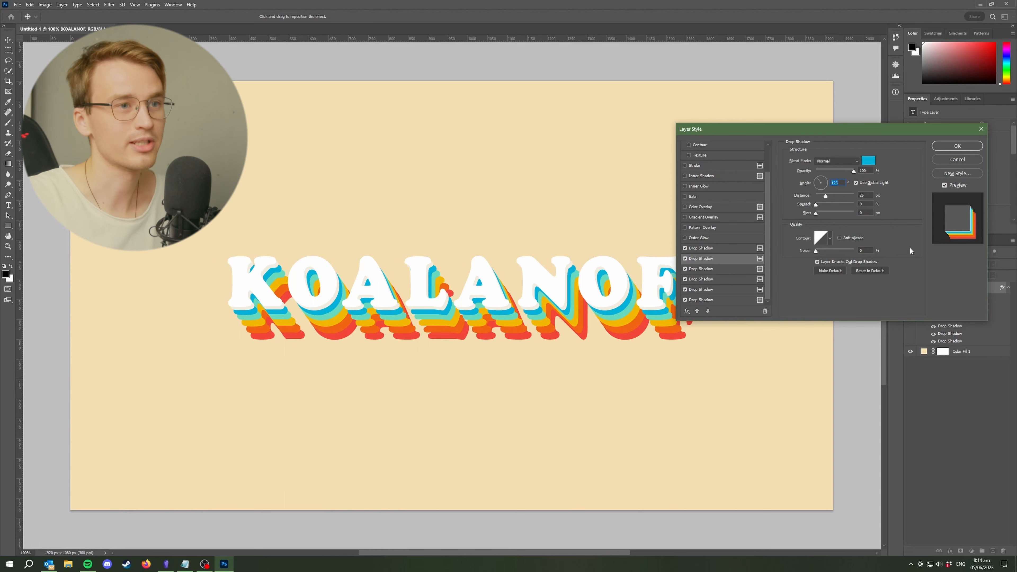
{"action": "left_click", "coordinate": [950, 147]}
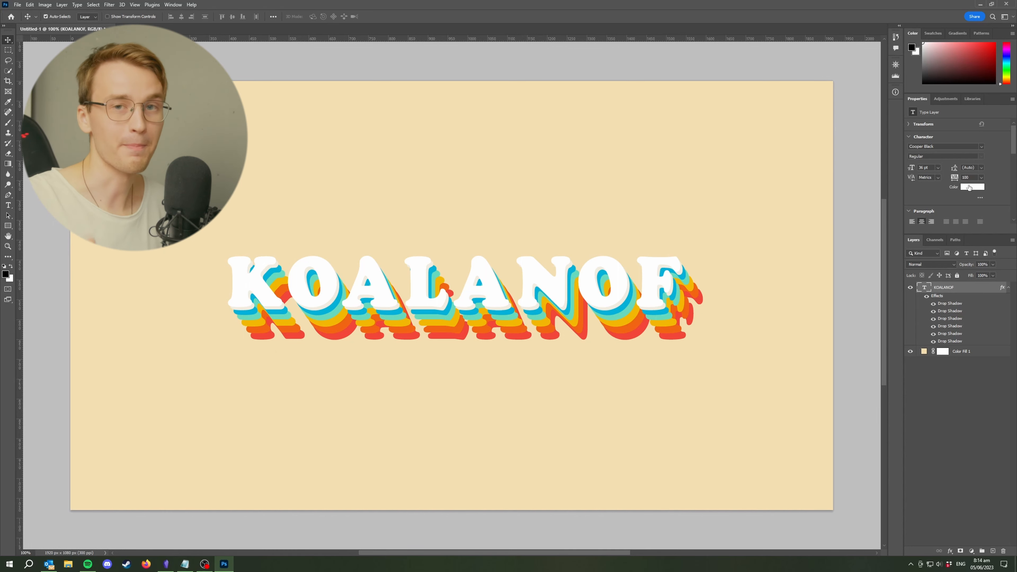
Step: Try text colors such as light grey #e6e6e6 and cream #fffada on the KOALANOF layer, and restore white #ffffff
{"action": "left_click", "coordinate": [969, 187]}
{"action": "mouse_move", "coordinate": [856, 275]}
{"action": "left_mouse_down"}
{"action": "mouse_move", "coordinate": [901, 255]}
{"action": "mouse_move", "coordinate": [881, 272]}
{"action": "mouse_move", "coordinate": [816, 279]}
{"action": "mouse_move", "coordinate": [820, 267]}
{"action": "left_mouse_up"}
{"action": "left_click", "coordinate": [815, 286]}
{"action": "left_click_drag", "start_coordinate": [917, 343], "coordinate": [913, 320]}
{"action": "left_click_drag", "start_coordinate": [821, 267], "coordinate": [775, 228]}
{"action": "mouse_move", "coordinate": [807, 261]}
{"action": "left_mouse_down"}
{"action": "mouse_move", "coordinate": [807, 270]}
{"action": "mouse_move", "coordinate": [818, 260]}
{"action": "mouse_move", "coordinate": [800, 260]}
{"action": "left_mouse_up"}
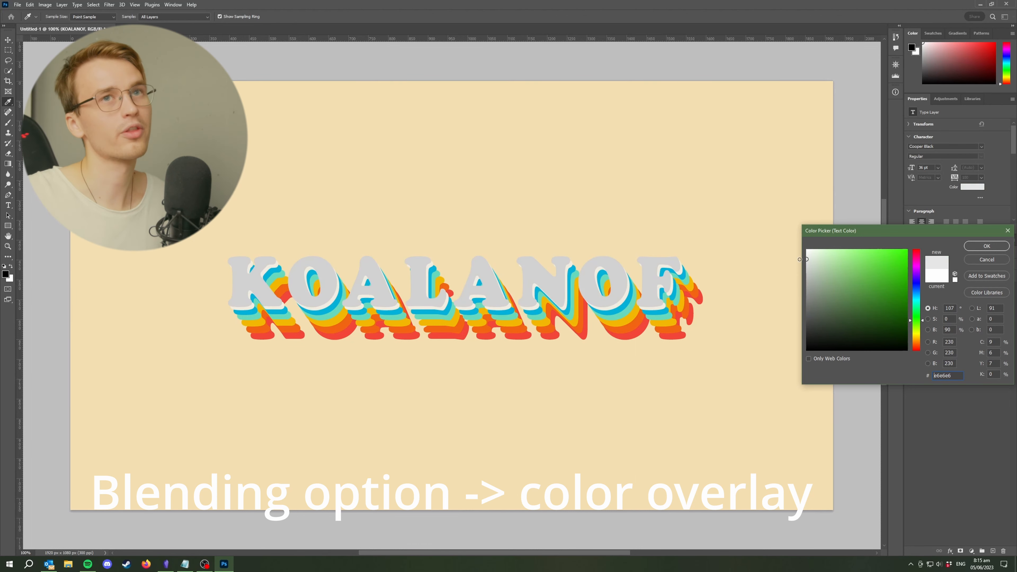
{"action": "left_click", "coordinate": [917, 332]}
{"action": "left_click_drag", "start_coordinate": [918, 332], "coordinate": [917, 336]}
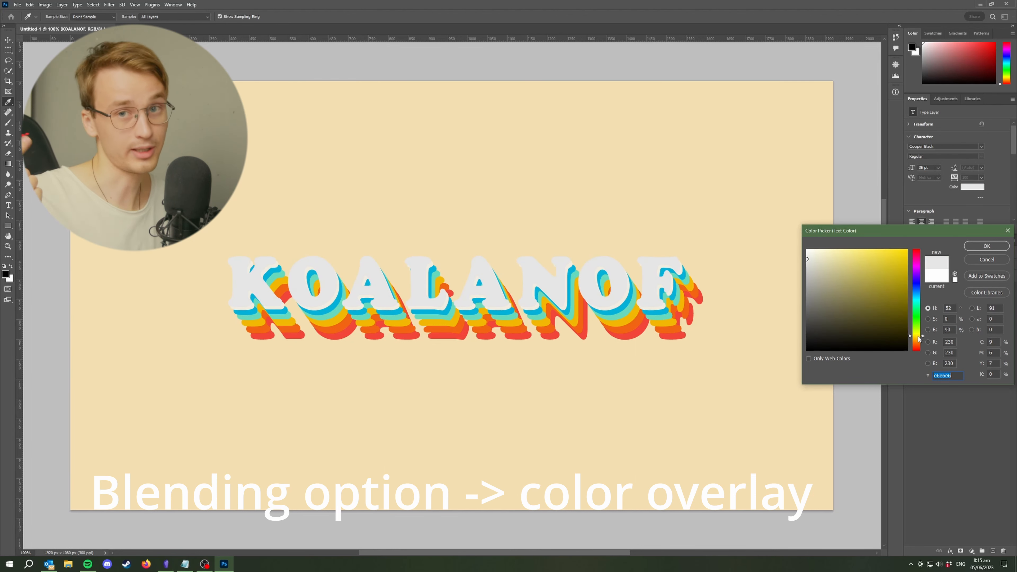
{"action": "left_click_drag", "start_coordinate": [823, 257], "coordinate": [821, 243]}
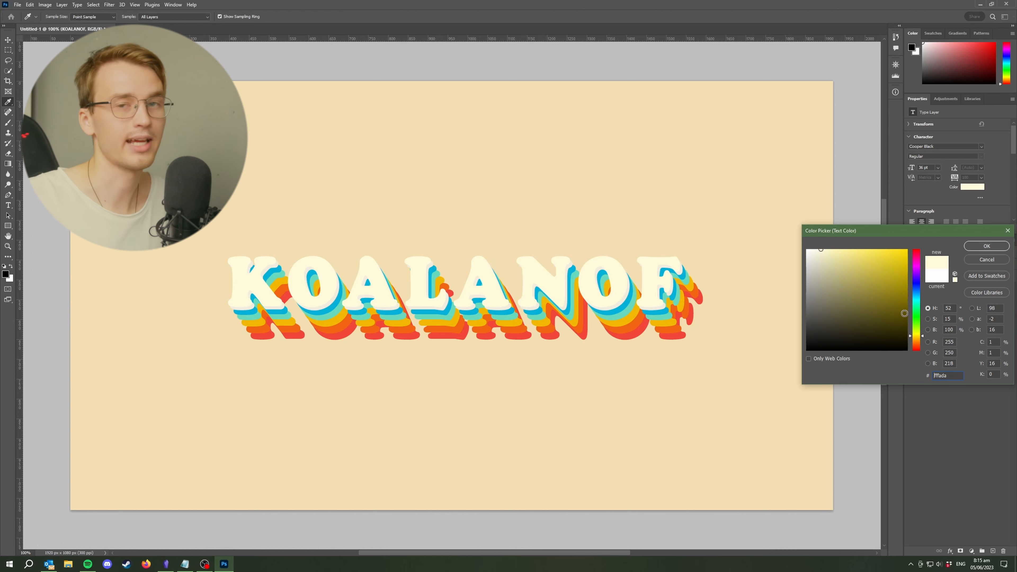
{"action": "left_click", "coordinate": [919, 328]}
{"action": "mouse_move", "coordinate": [919, 328]}
{"action": "left_mouse_down"}
{"action": "mouse_move", "coordinate": [910, 271]}
{"action": "mouse_move", "coordinate": [920, 361]}
{"action": "mouse_move", "coordinate": [917, 333]}
{"action": "left_mouse_up"}
{"action": "left_click_drag", "start_coordinate": [817, 254], "coordinate": [745, 225]}
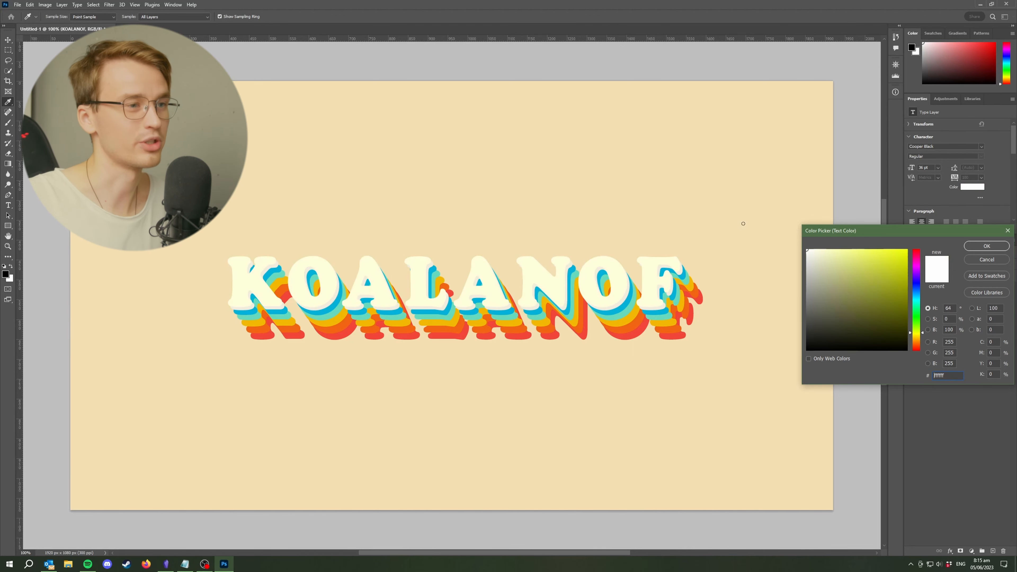
{"action": "left_click", "coordinate": [985, 246]}
Step: Try the background cream #f4dfb1 and black #000000 on all the KOALANOF text, restore white, and finish editing with the Move tool active
{"action": "double_click", "coordinate": [516, 280]}
{"action": "key", "text": "ctrl+a"}
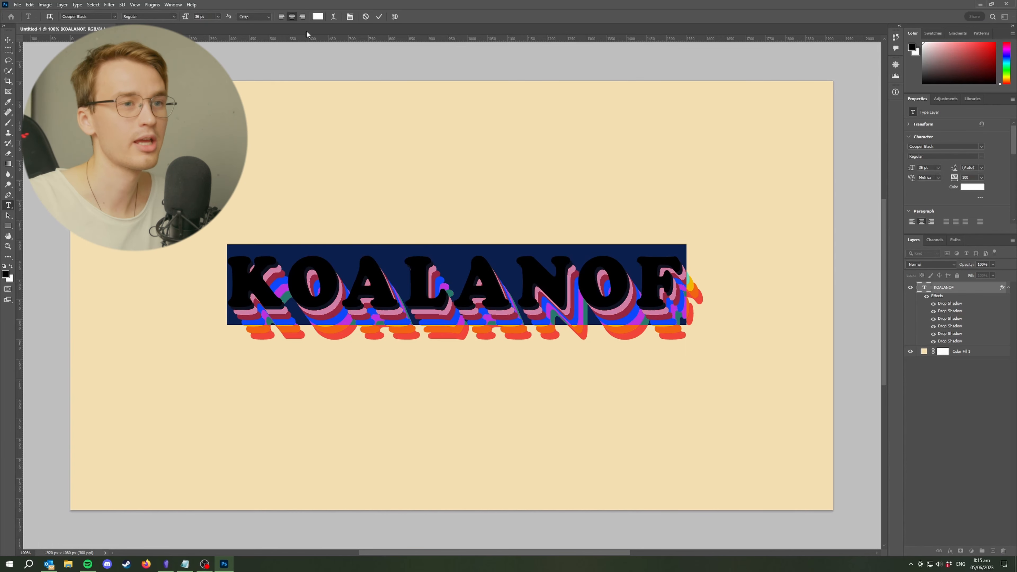
{"action": "left_click", "coordinate": [318, 16]}
{"action": "left_click", "coordinate": [713, 240]}
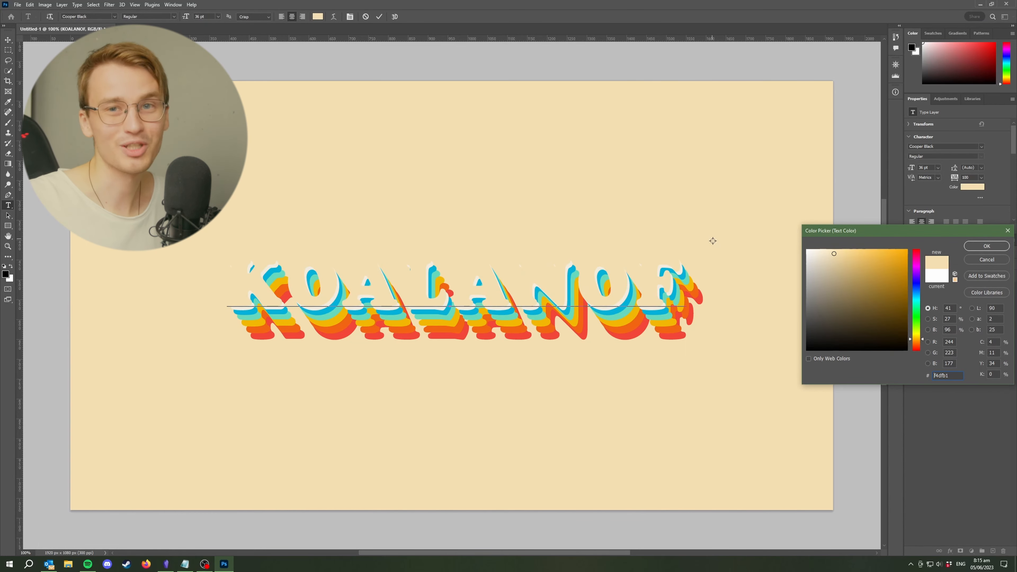
{"action": "left_click_drag", "start_coordinate": [813, 287], "coordinate": [681, 227]}
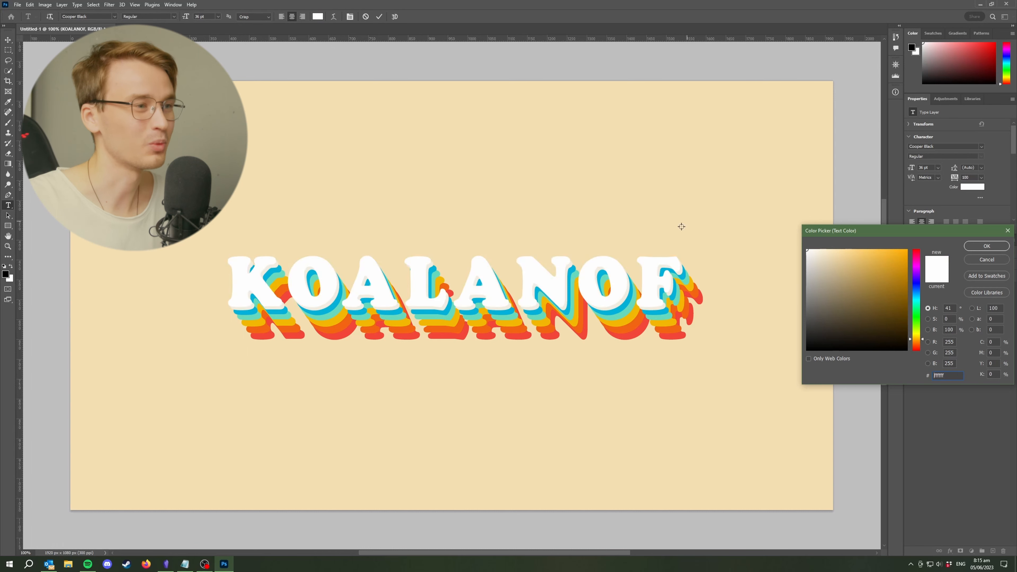
{"action": "left_click", "coordinate": [620, 202]}
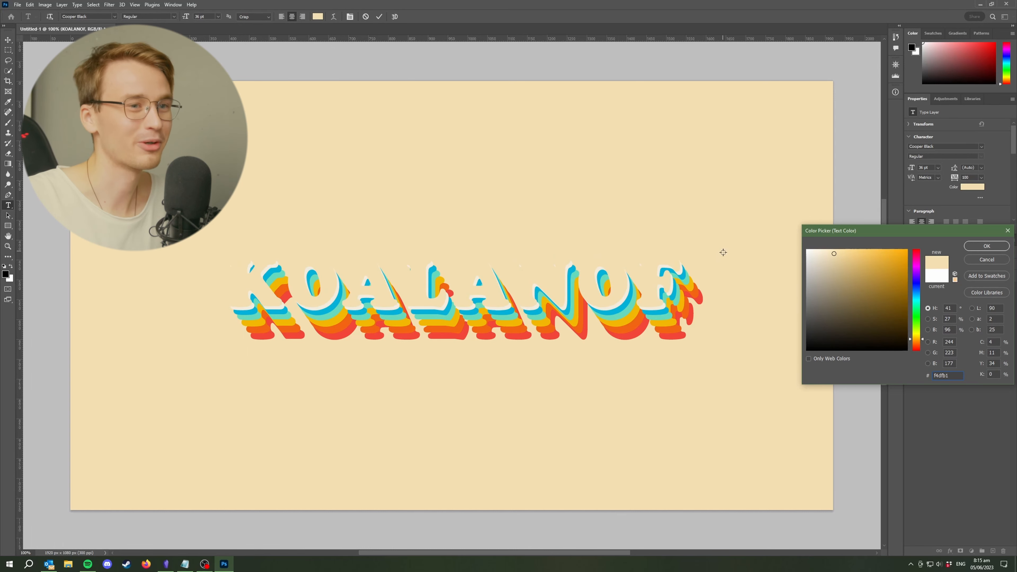
{"action": "left_click_drag", "start_coordinate": [852, 291], "coordinate": [932, 244]}
{"action": "left_click_drag", "start_coordinate": [897, 329], "coordinate": [925, 361]}
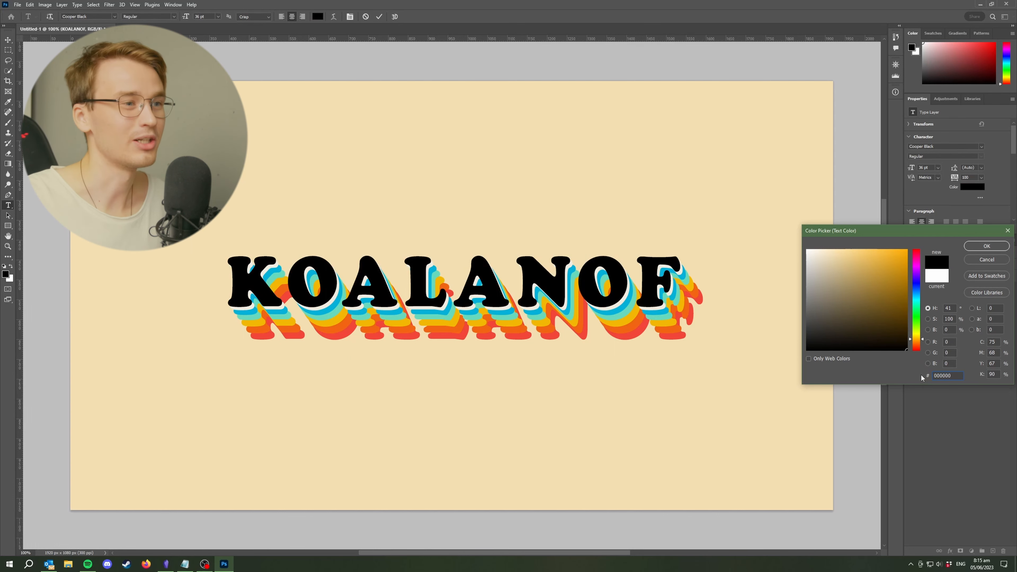
{"action": "left_click_drag", "start_coordinate": [879, 289], "coordinate": [752, 211]}
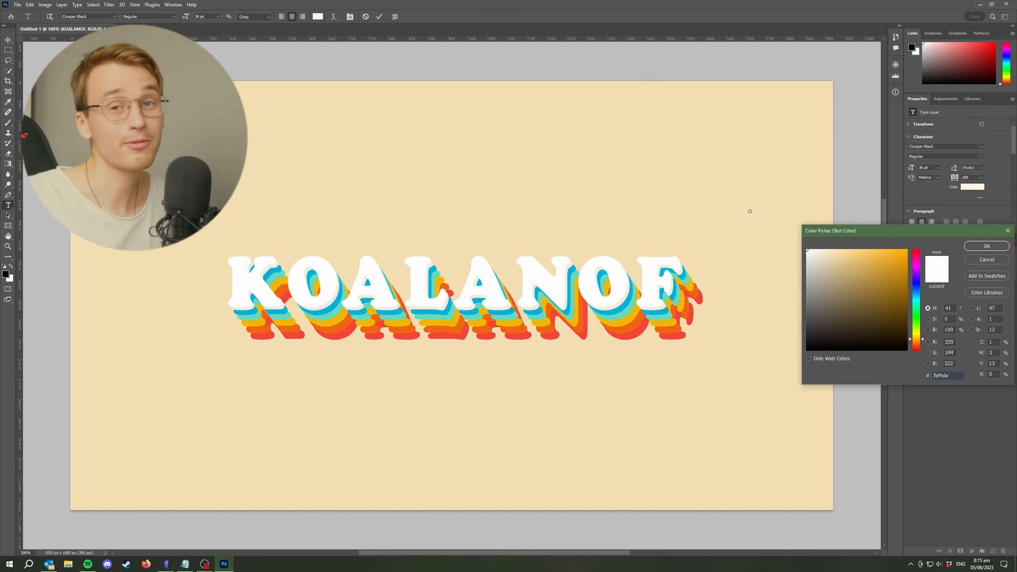
{"action": "left_click", "coordinate": [987, 246]}
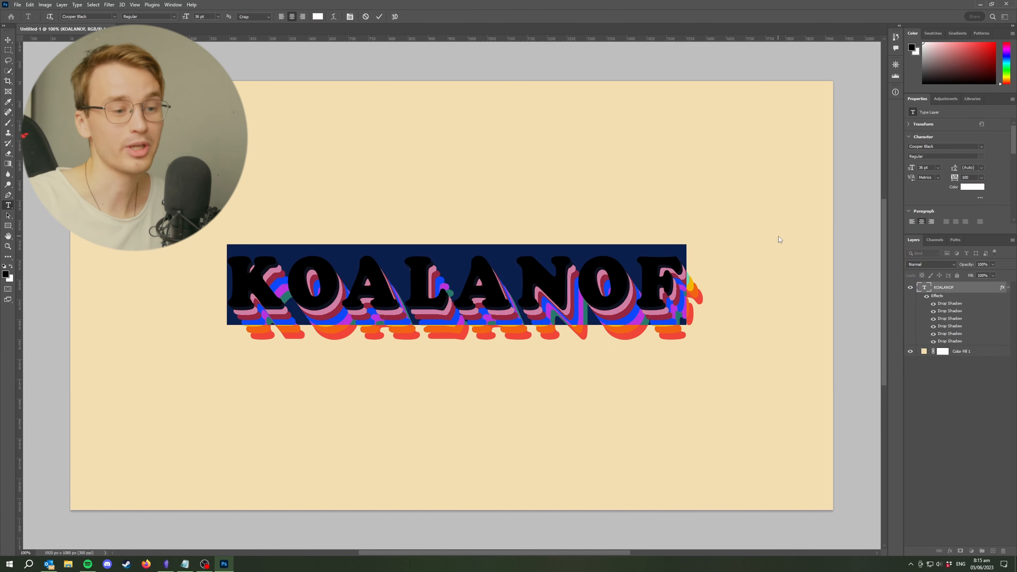
{"action": "left_click", "coordinate": [637, 278]}
{"action": "left_click", "coordinate": [750, 370]}
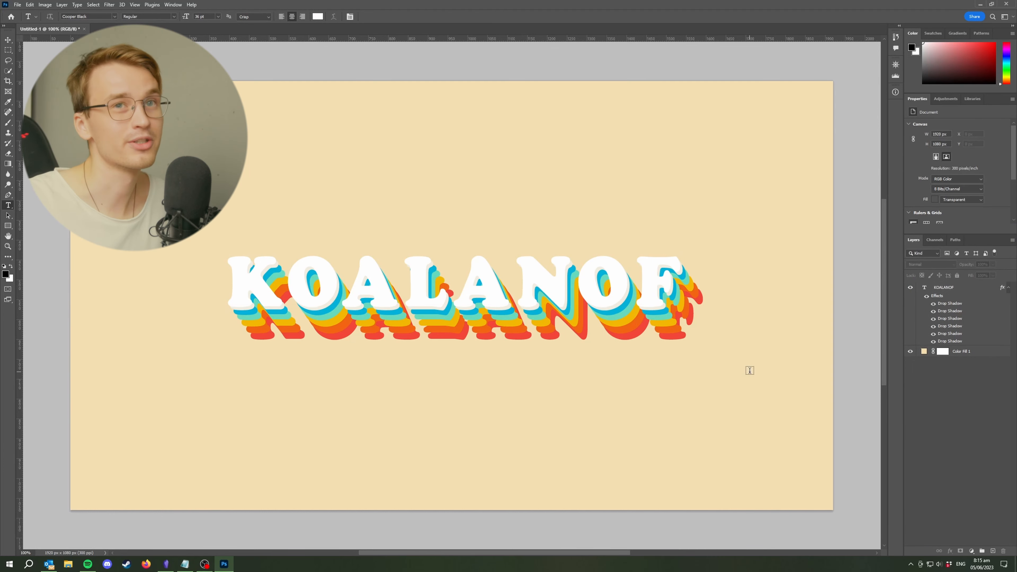
{"action": "key", "text": "v"}
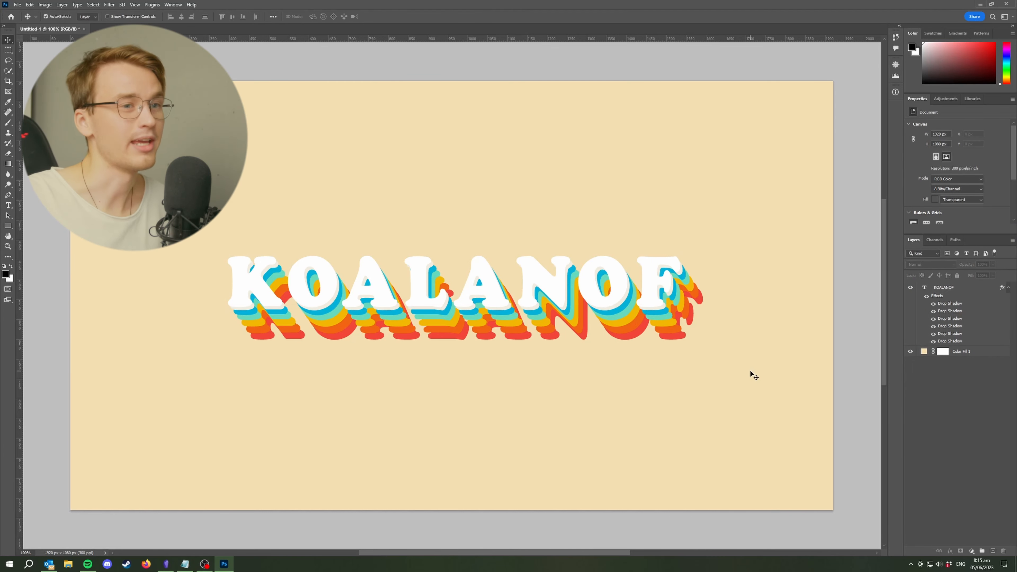
Step: Hide the Color Fill 1 background layer so the canvas is transparent behind the text
{"action": "left_click", "coordinate": [911, 351]}
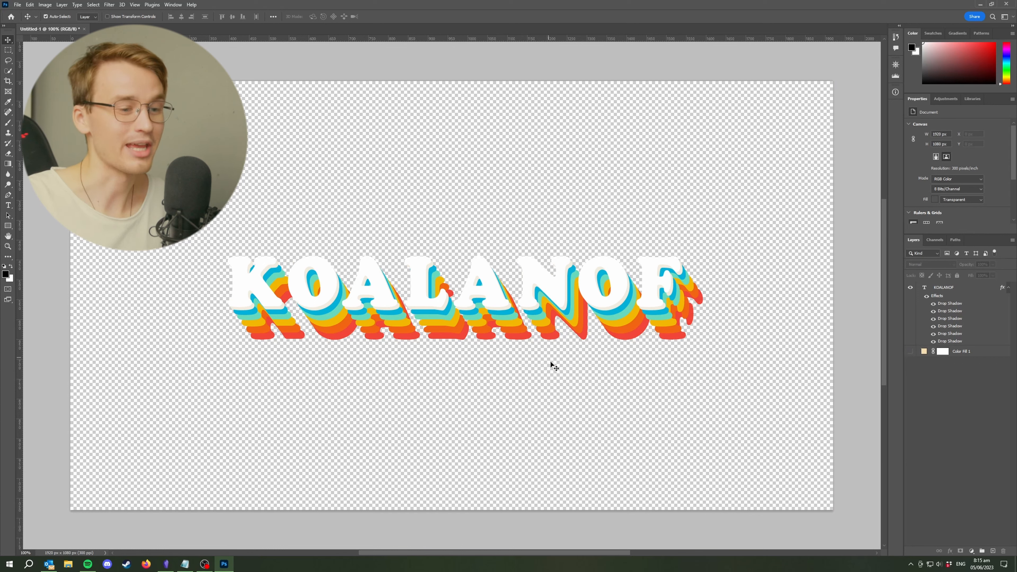
Step: Try adding a colored stroke around the KOALANOF text in its layer style
{"action": "double_click", "coordinate": [948, 309]}
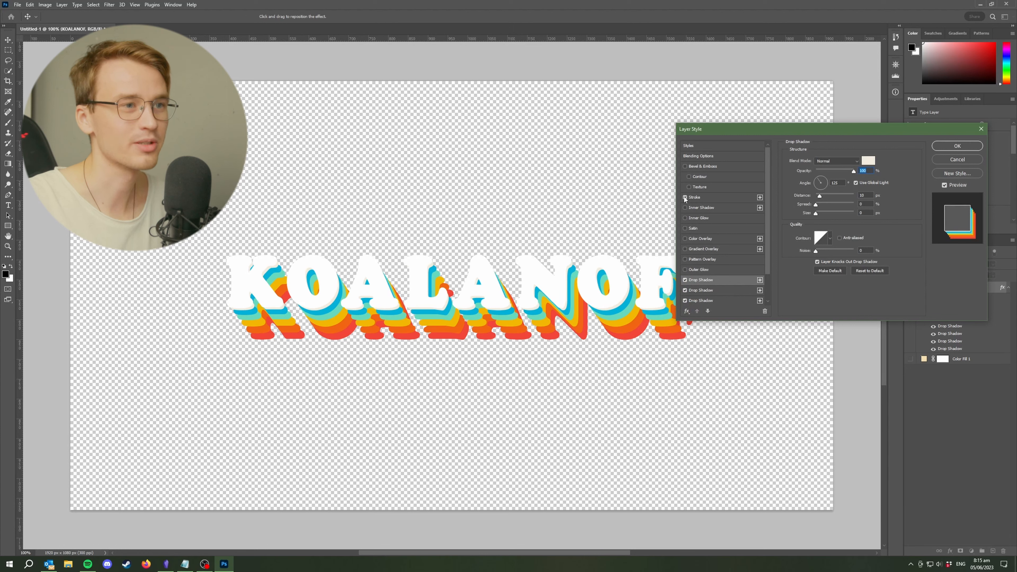
{"action": "left_click", "coordinate": [685, 198]}
{"action": "left_click", "coordinate": [806, 218]}
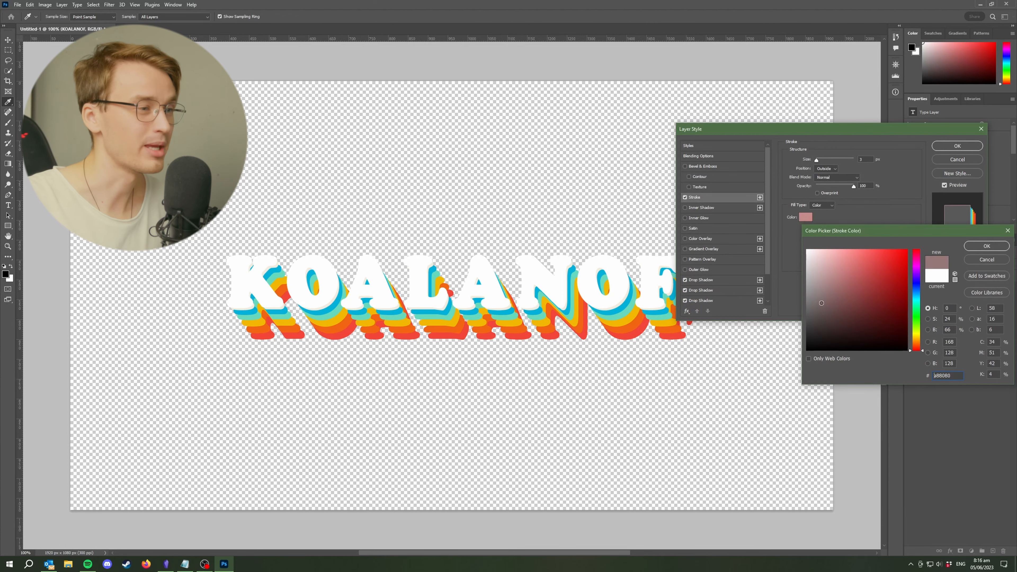
{"action": "left_click", "coordinate": [756, 441]}
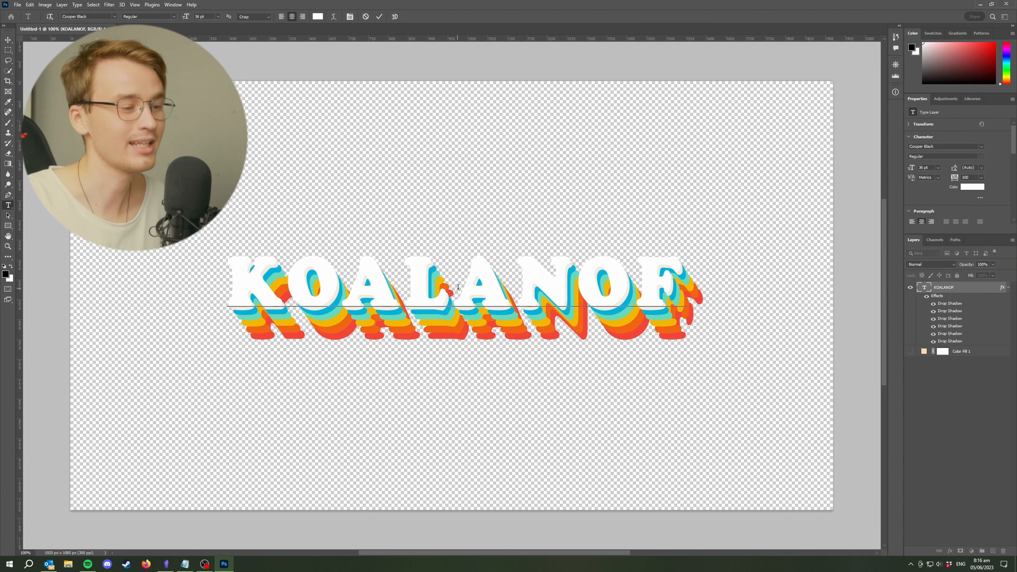
Step: Replace the word KOALANOF in the text layer with HAVE A NICE DAY
{"action": "double_click", "coordinate": [459, 288]}
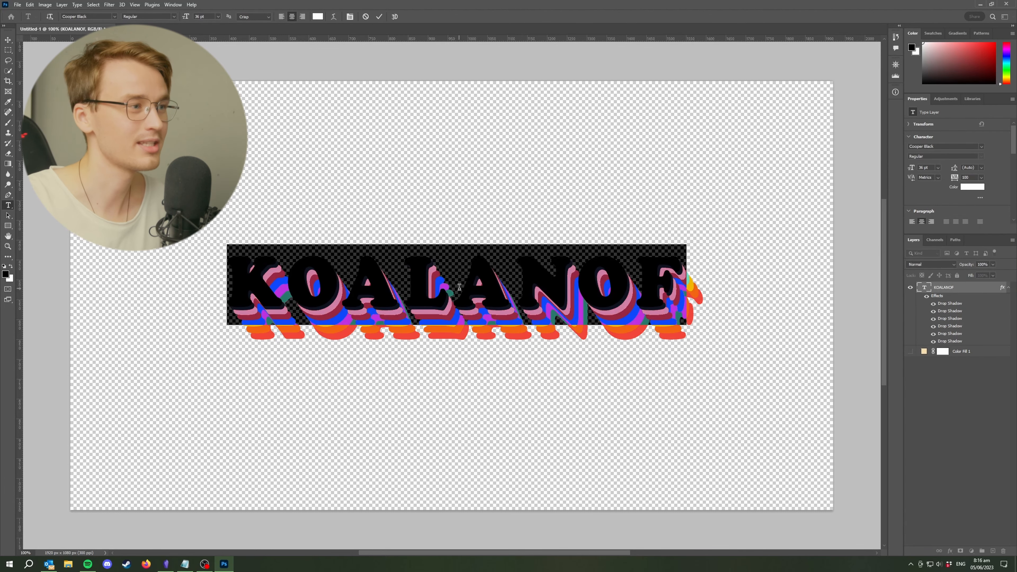
{"action": "type", "text": "HAVE"}
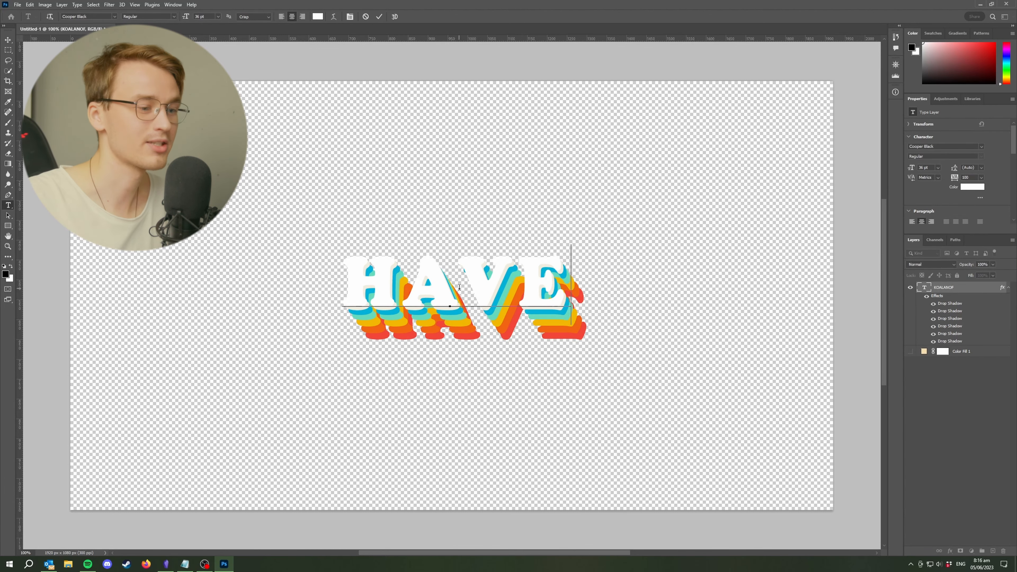
{"action": "type", "text": " A NICE"}
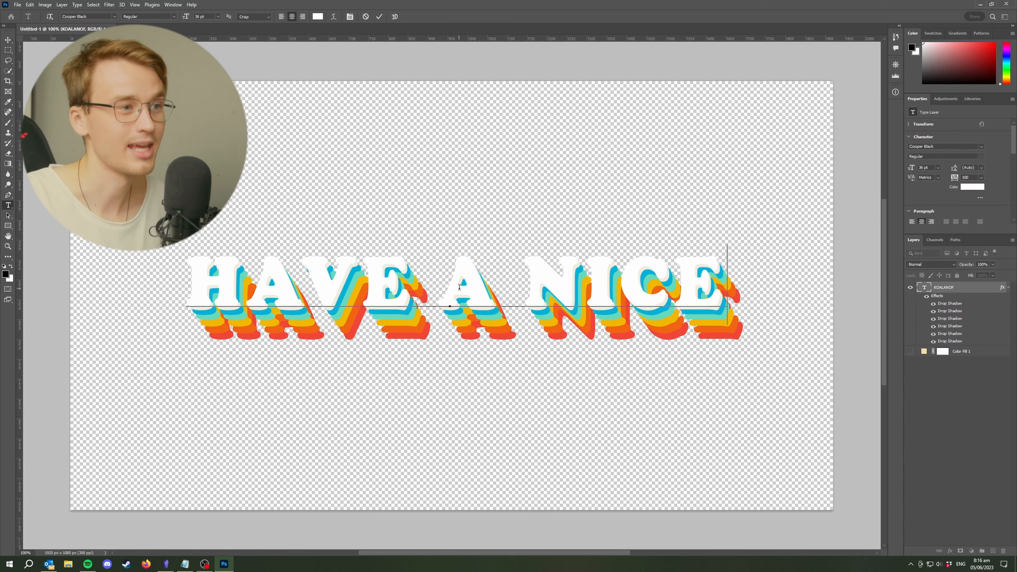
{"action": "type", "text": " DAY"}
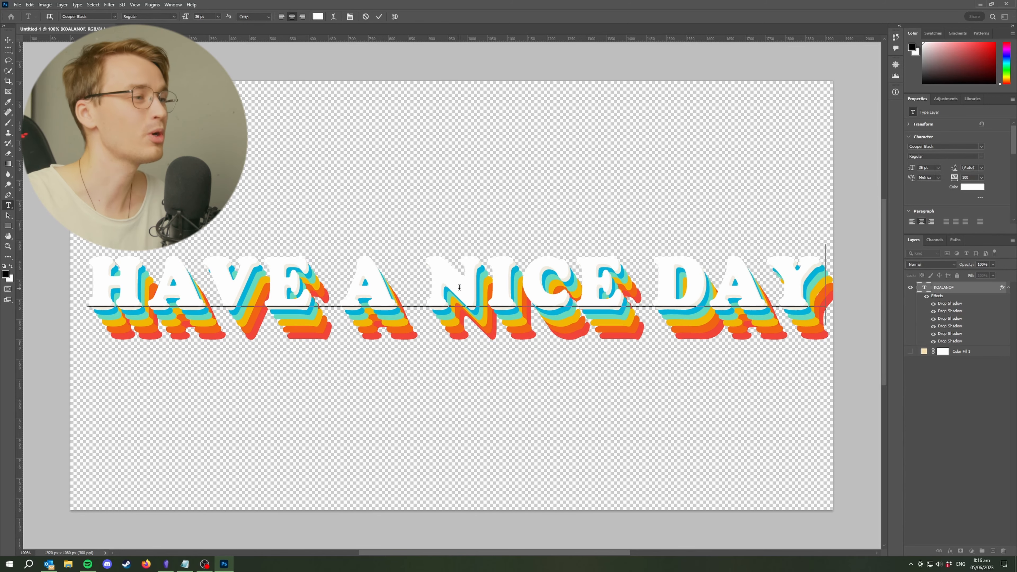